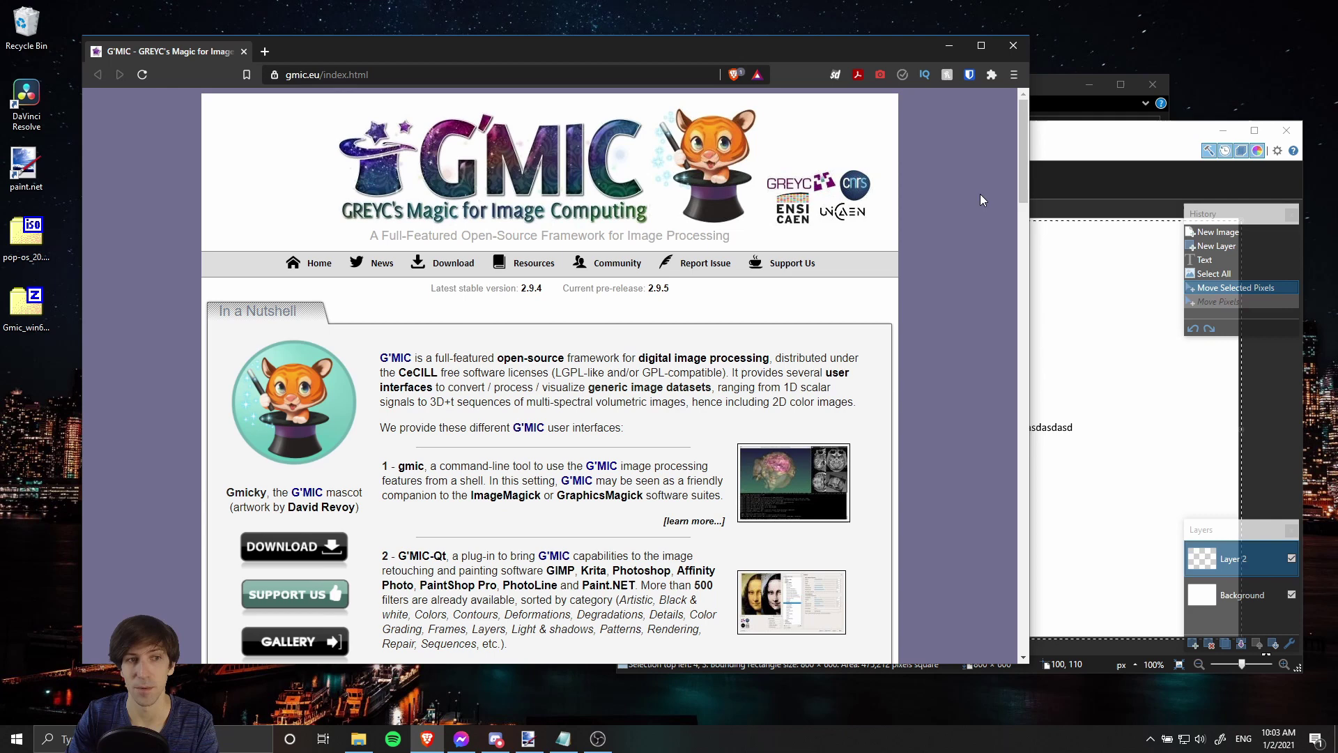
# - Open the gmic.eu Download page and scroll to the G'MIC-Qt plug-in for Paint.NET section
pyautogui.click(460, 263)
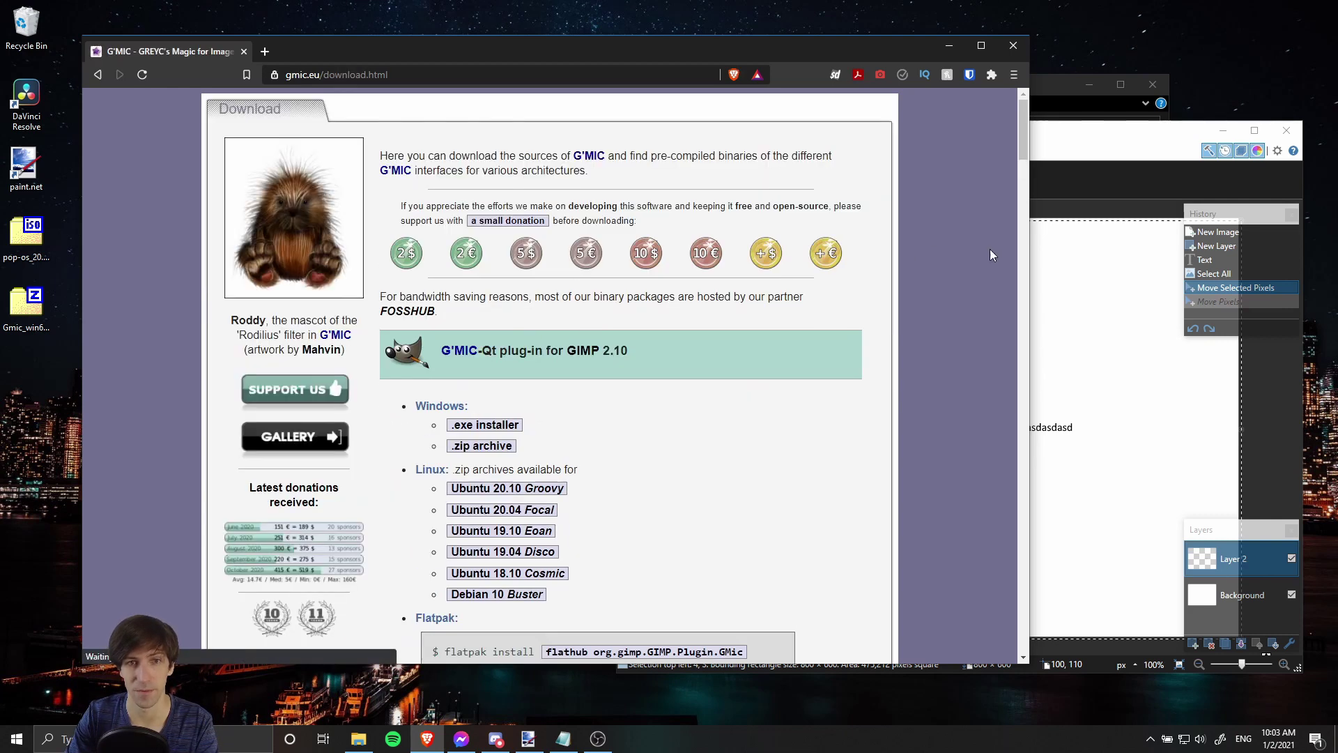
pyautogui.scroll(-15, 993, 255)
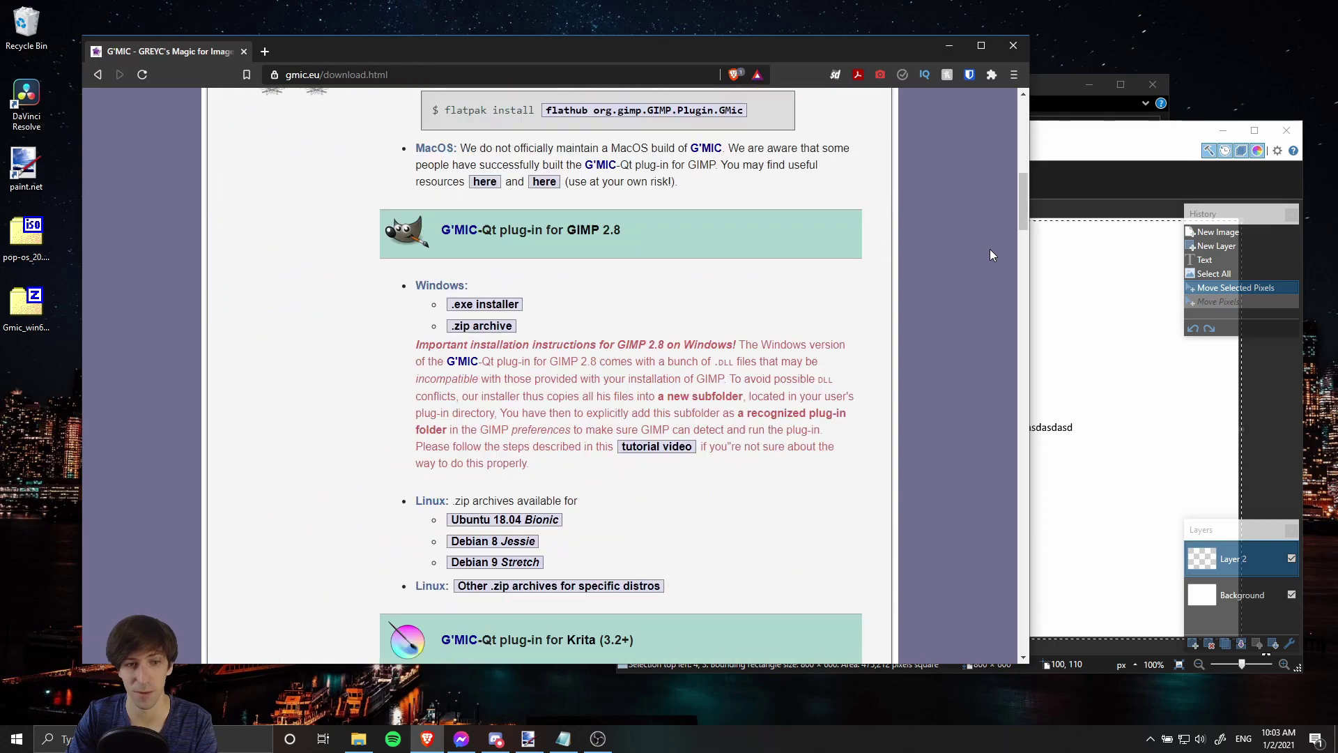
pyautogui.scroll(-12, 991, 255)
pyautogui.scroll(5, 991, 255)
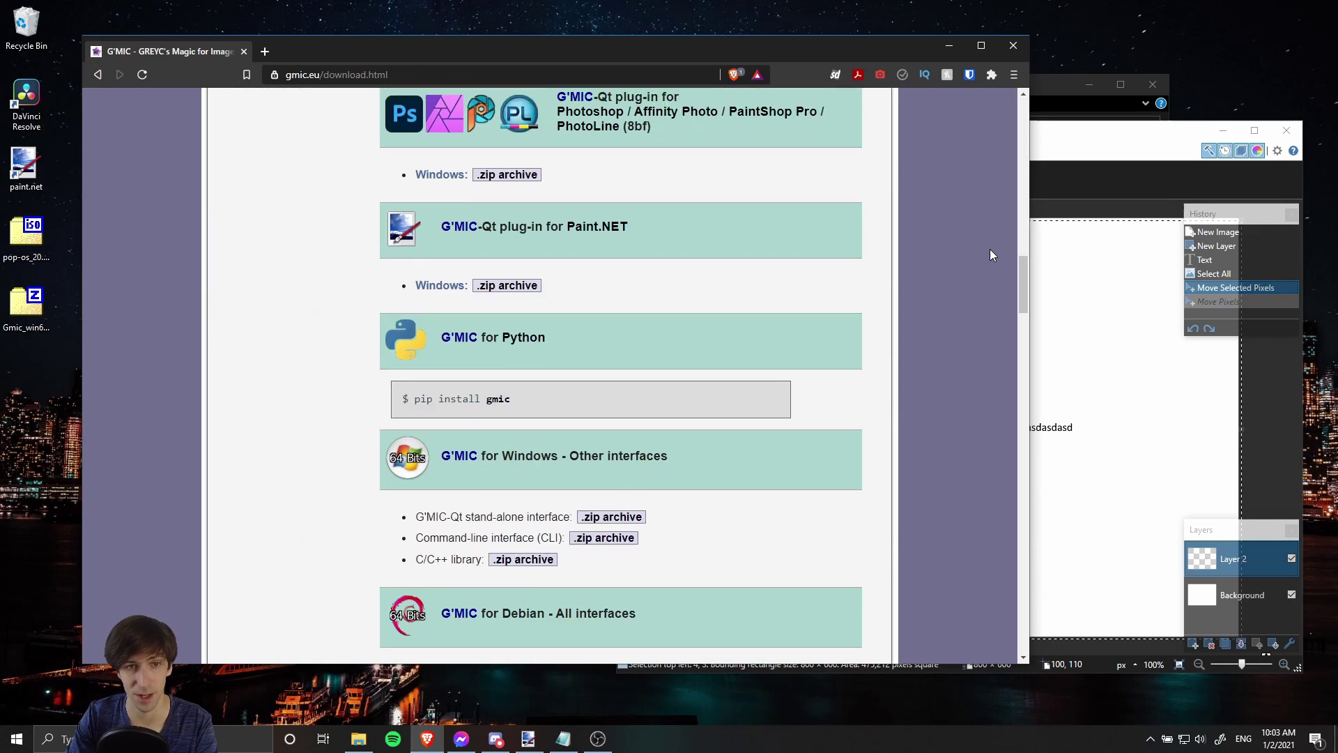
pyautogui.moveTo(478, 319); pyautogui.dragTo(510, 318)
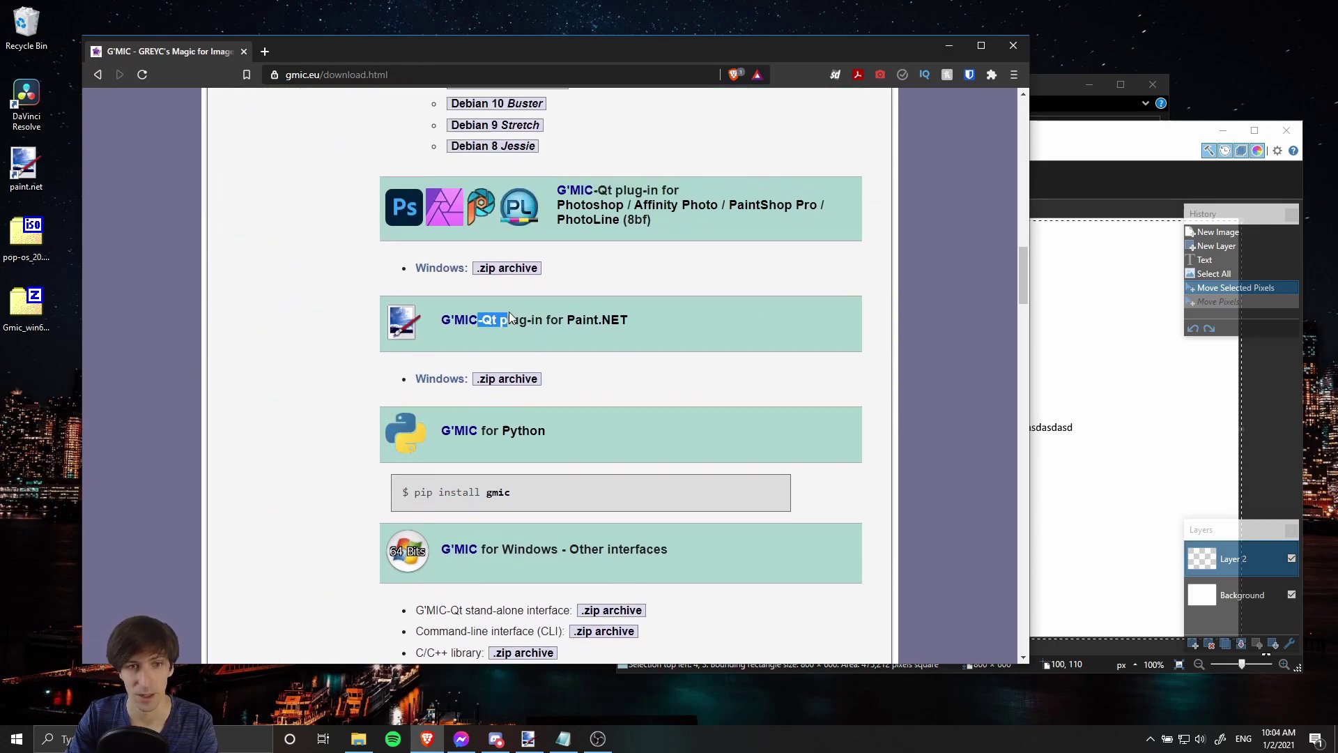
pyautogui.click(520, 321)
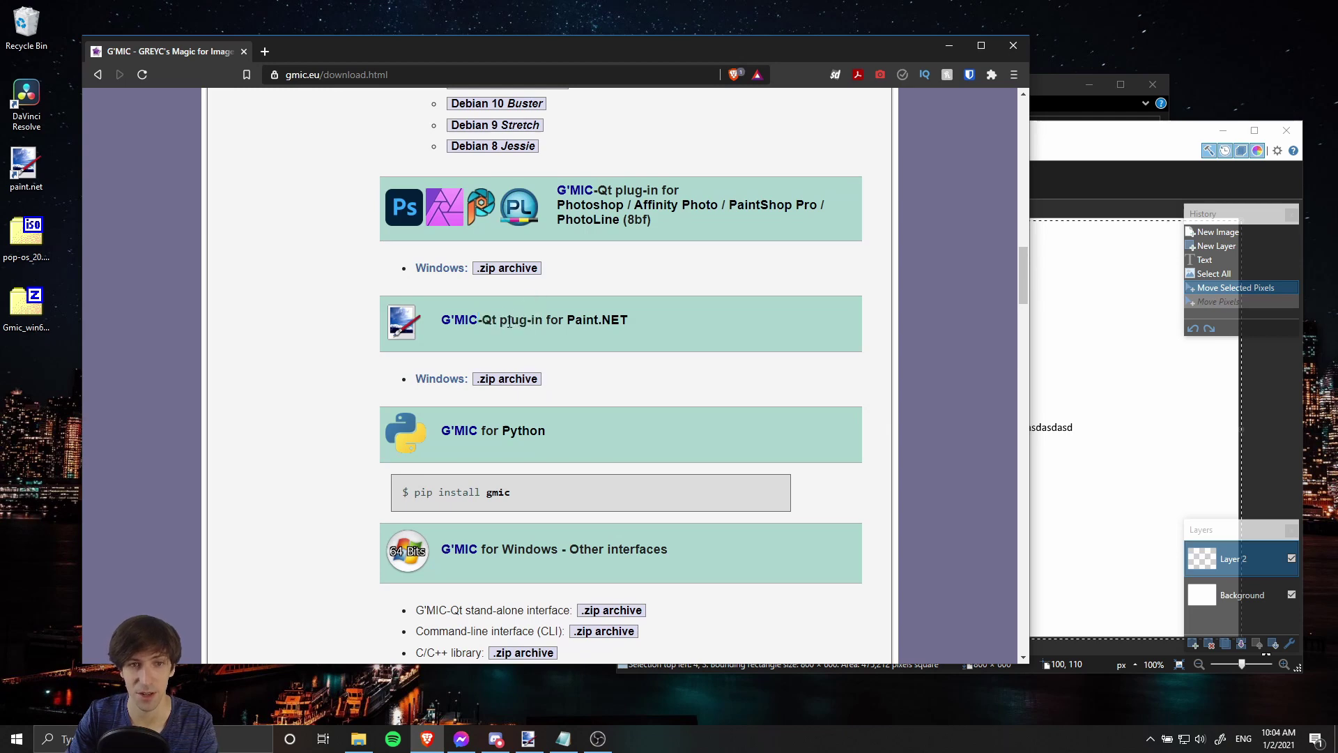
# - Open Gmic_win64.zip from the desktop in 7-Zip, placing its window beside the browser
pyautogui.moveTo(717, 321); pyautogui.dragTo(813, 305)
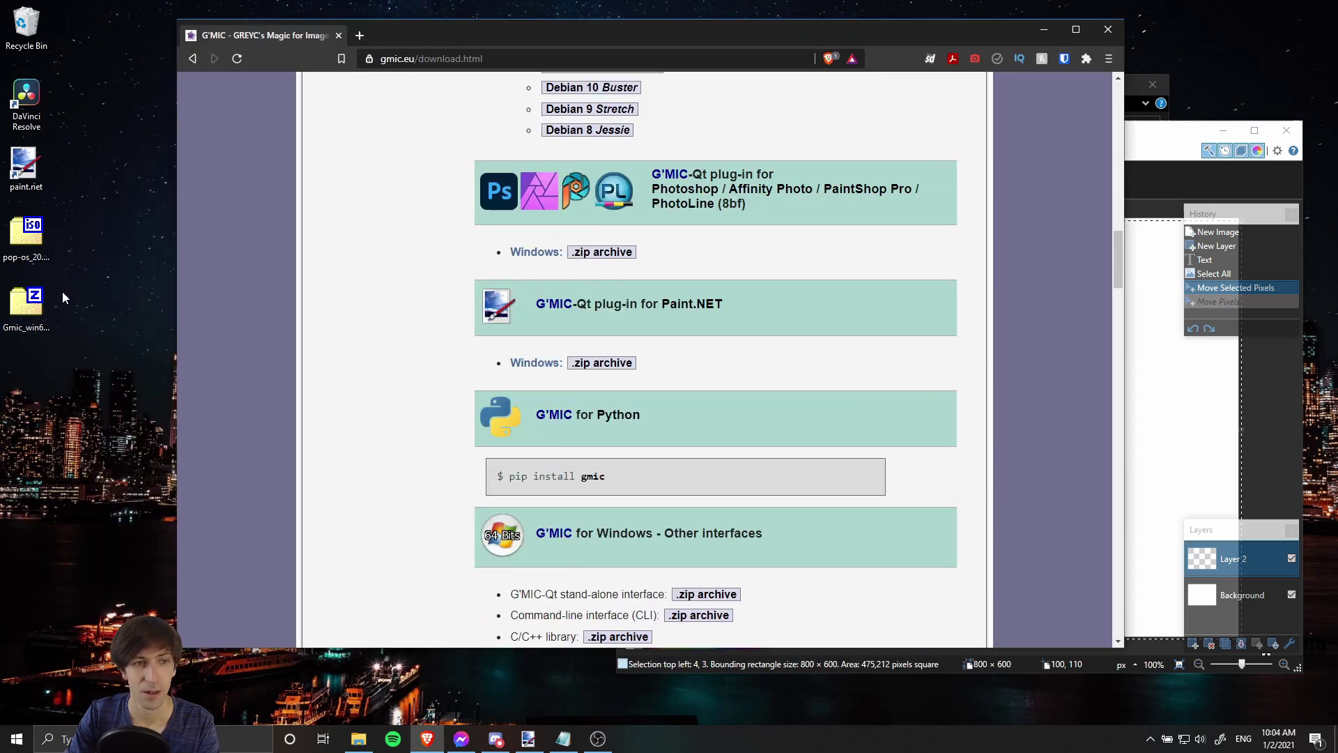
pyautogui.doubleClick(30, 309)
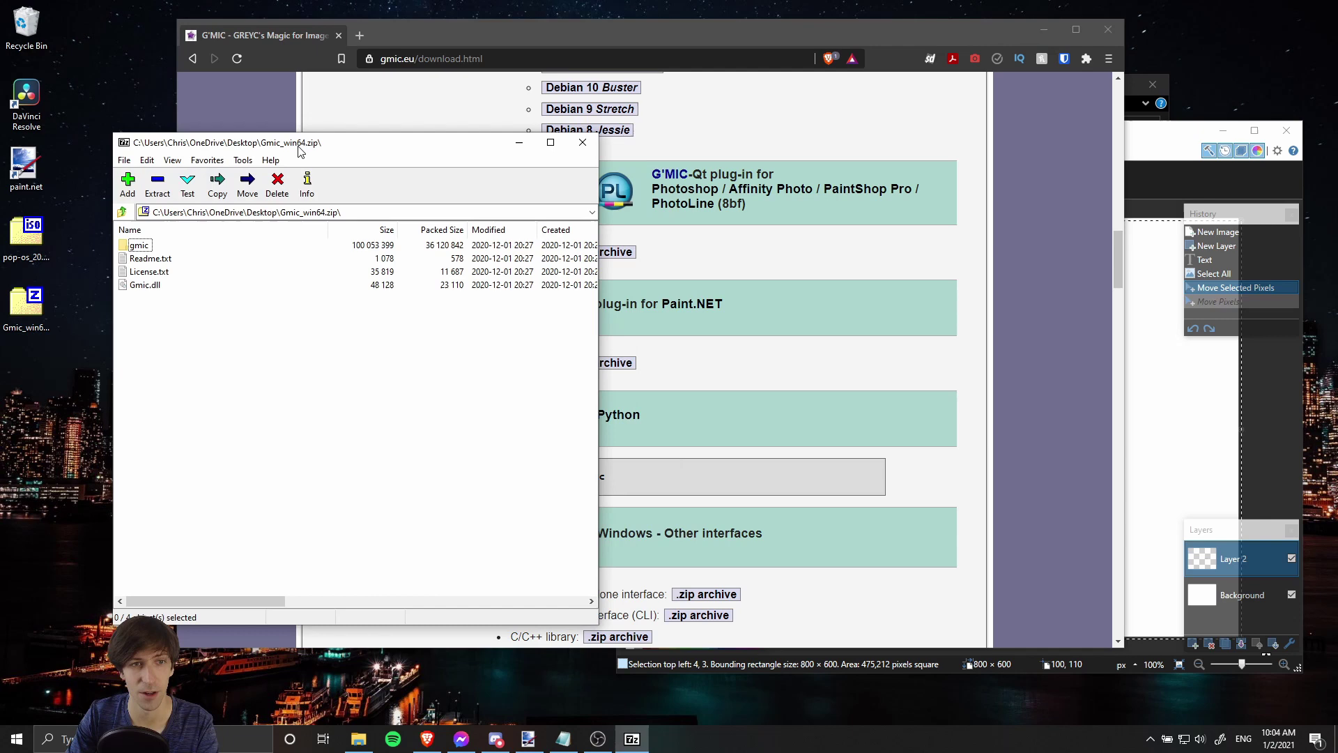
pyautogui.moveTo(286, 145); pyautogui.dragTo(401, 159)
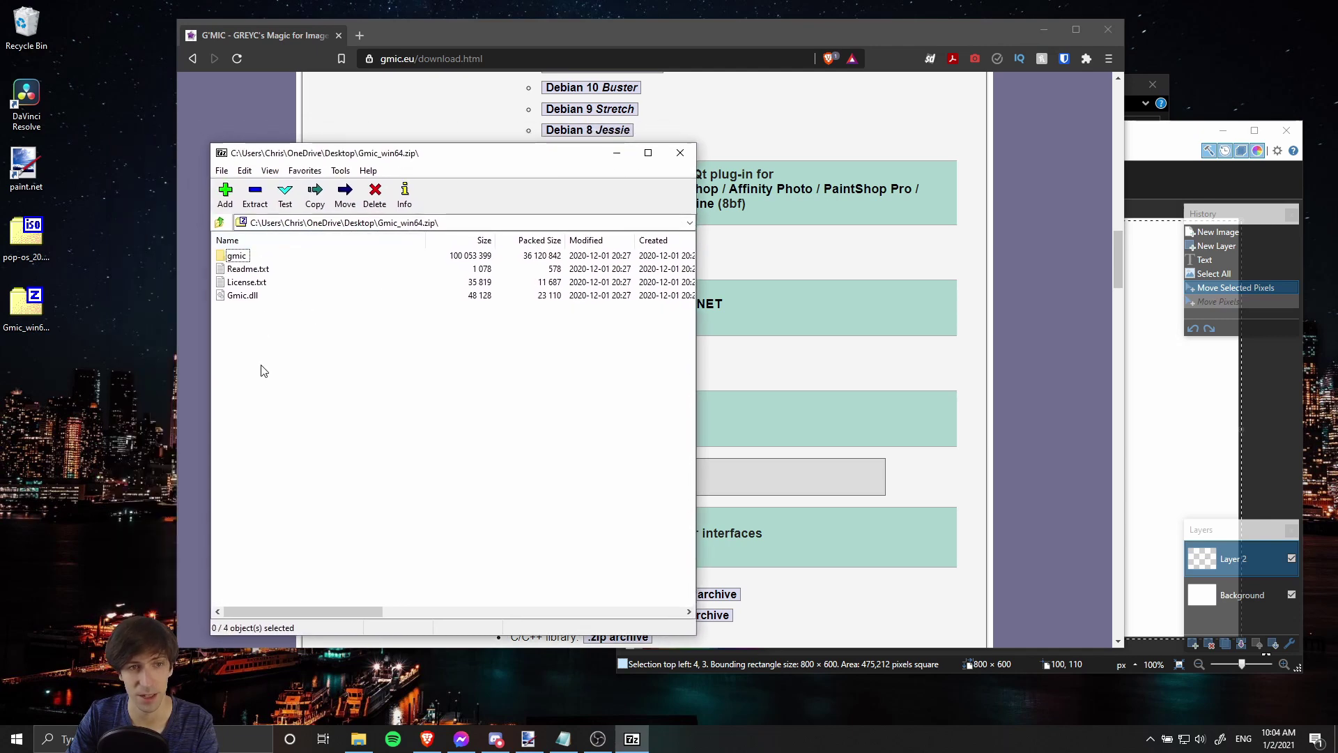
pyautogui.moveTo(260, 359); pyautogui.dragTo(240, 337)
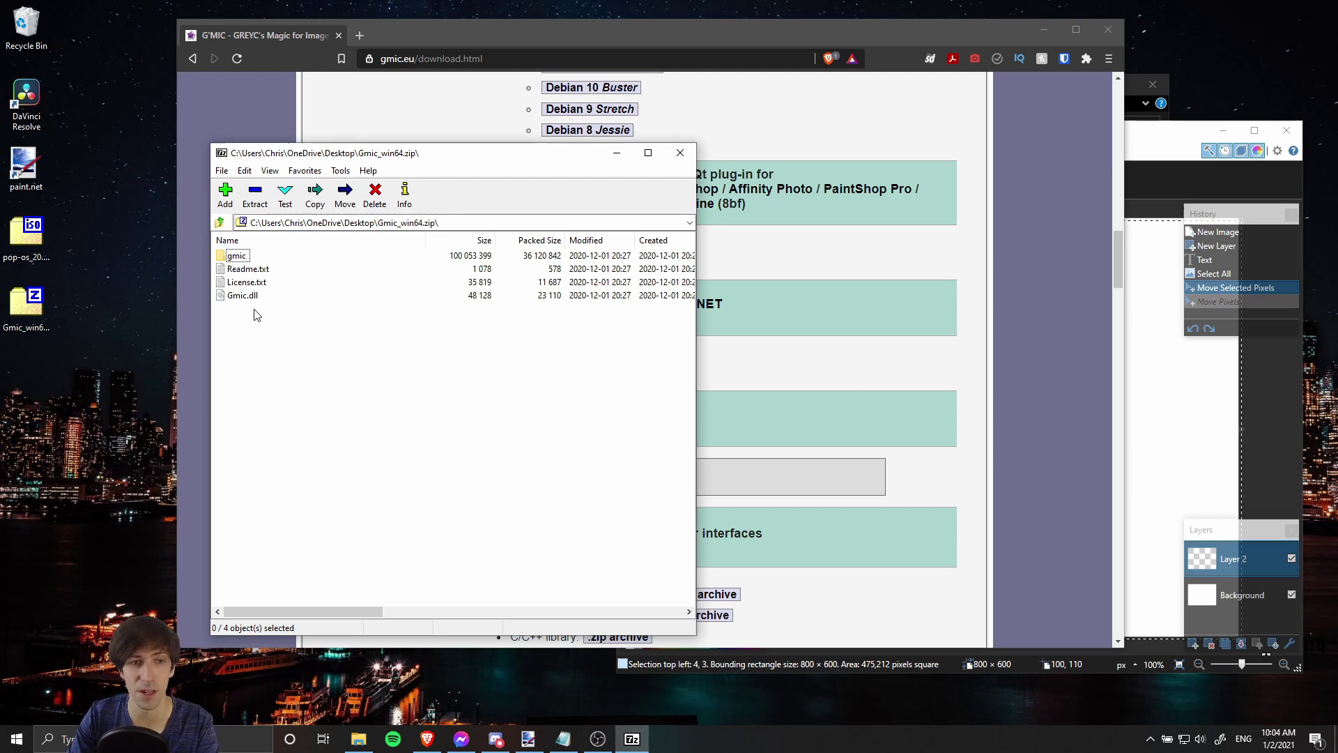
# - Open Readme.txt in Notepad and highlight the Classic and Microsoft Store Effects folder paths
pyautogui.doubleClick(248, 269)
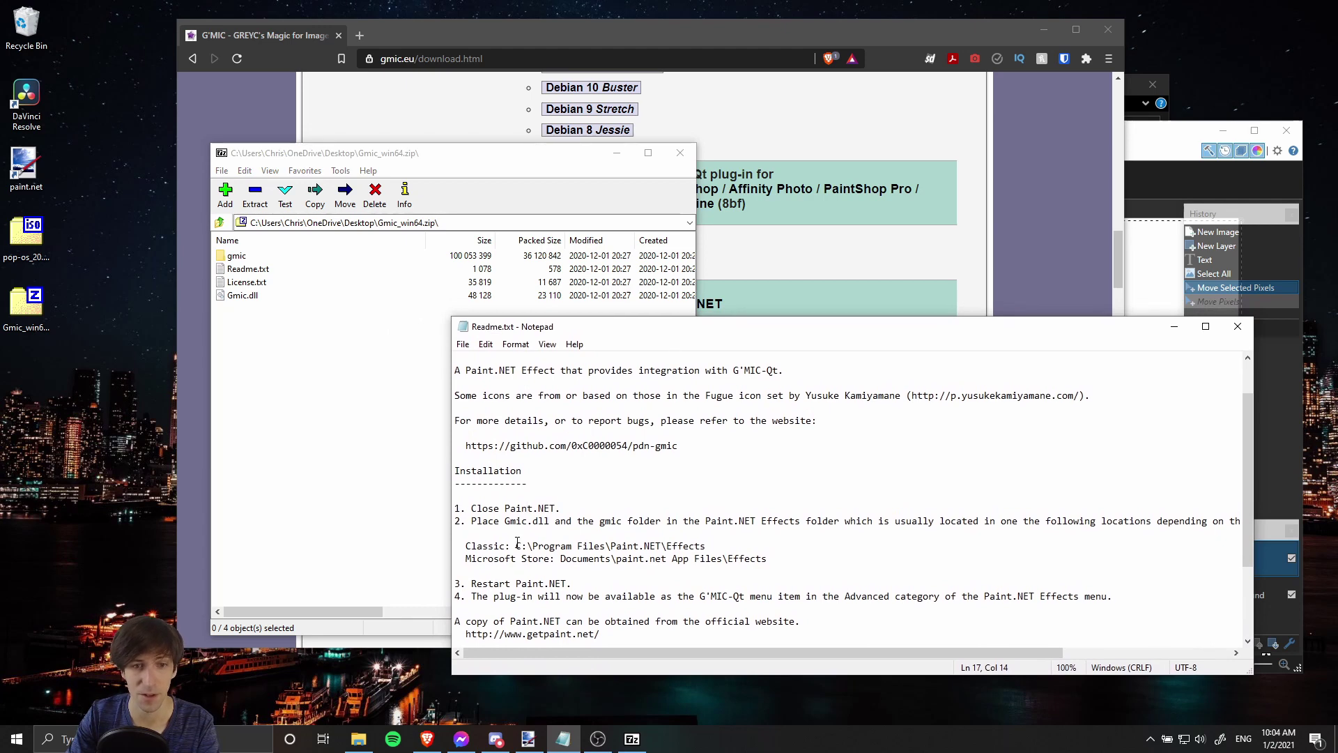
pyautogui.moveTo(514, 545); pyautogui.dragTo(704, 541)
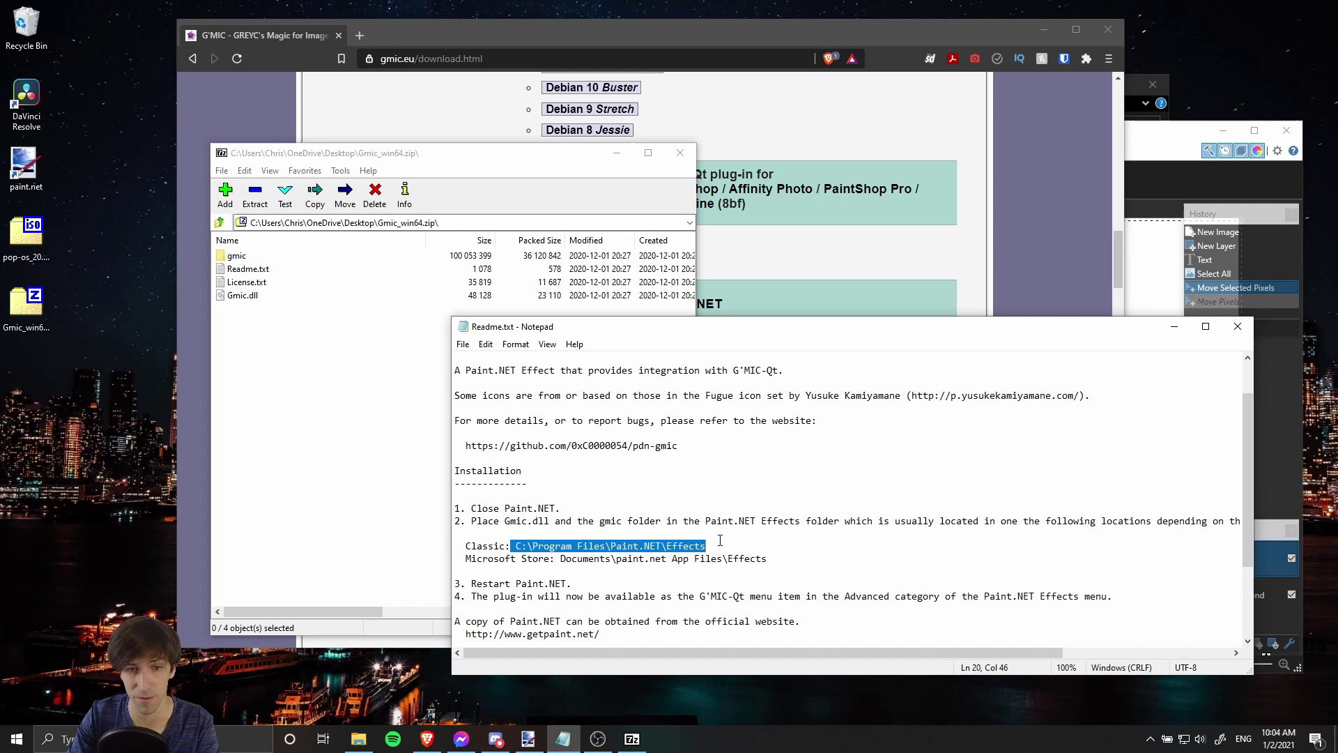
pyautogui.click(722, 541)
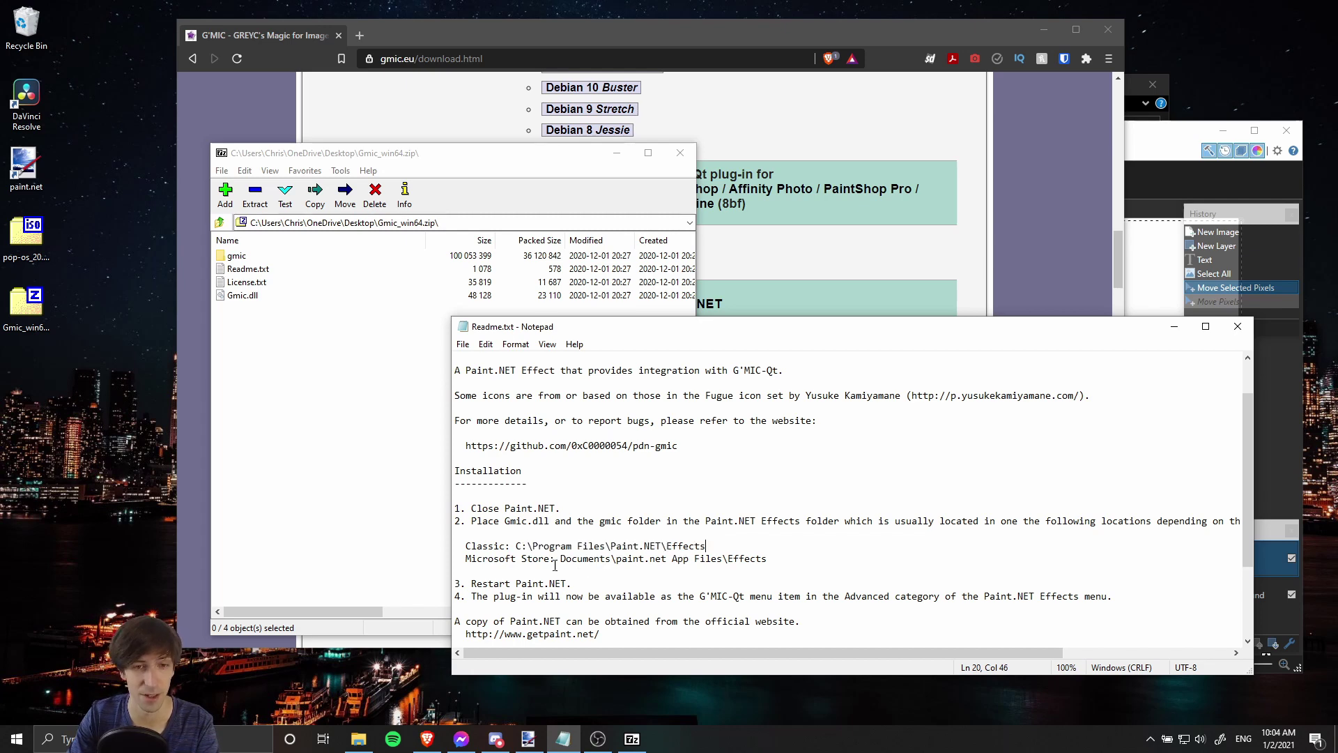
pyautogui.moveTo(561, 559); pyautogui.dragTo(807, 562)
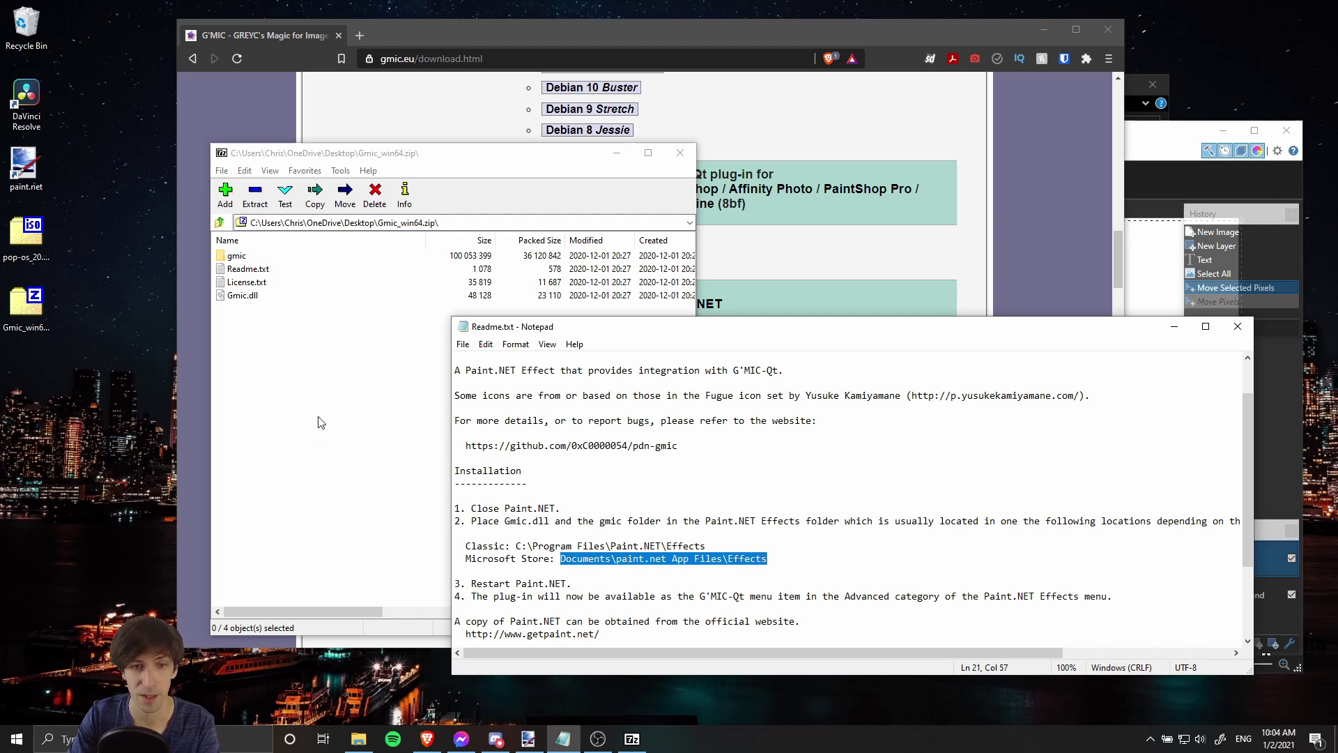
pyautogui.moveTo(515, 542); pyautogui.dragTo(706, 545)
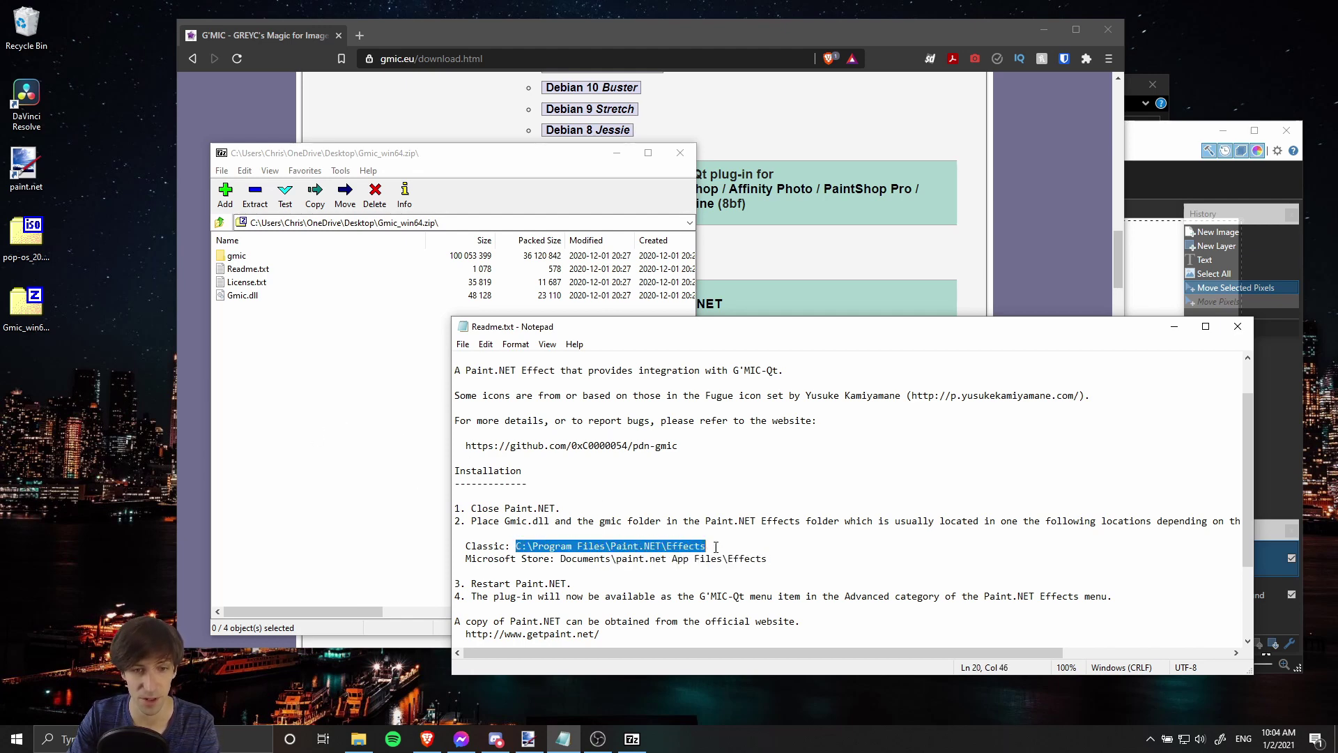
# - Navigate File Explorer to C:\Program Files\paint.net\Effects
pyautogui.click(722, 546)
pyautogui.click(358, 738)
pyautogui.scroll(1, 784, 382)
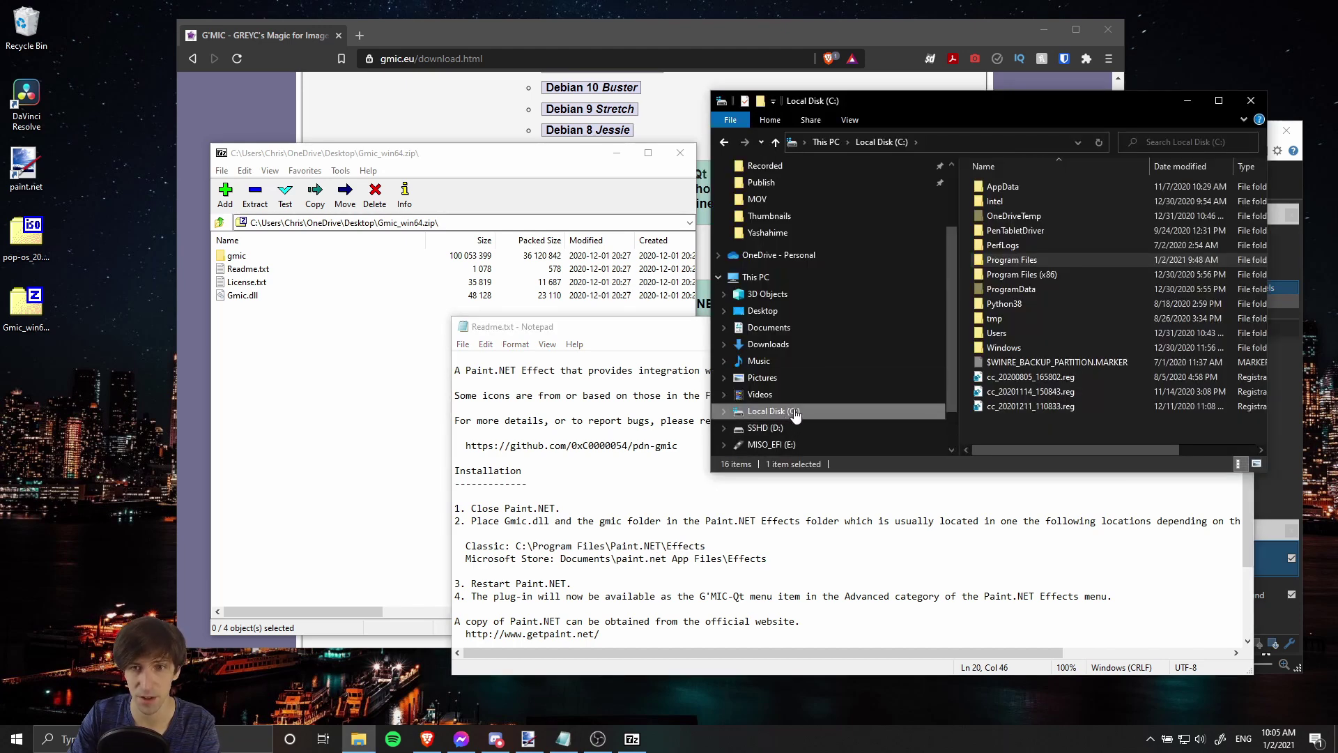
pyautogui.doubleClick(1023, 261)
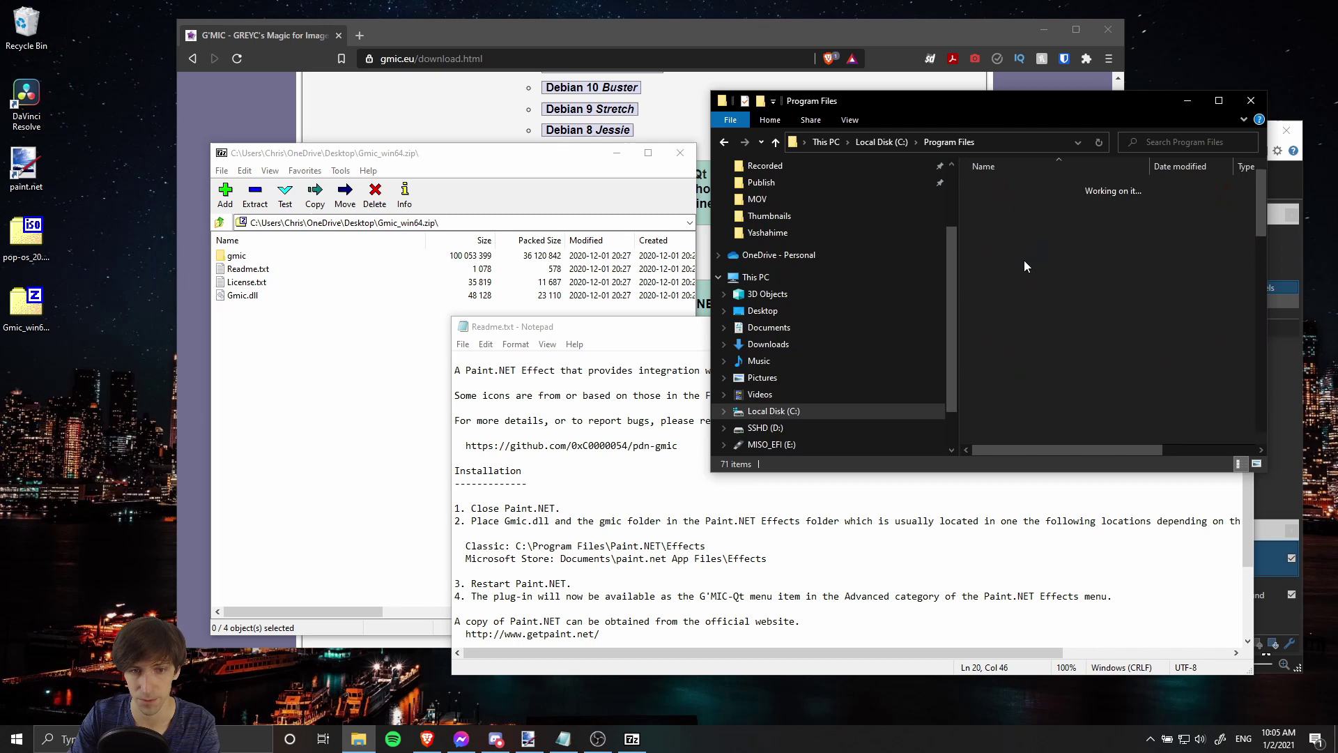
pyautogui.scroll(-6, 1027, 307)
pyautogui.scroll(-2, 1027, 306)
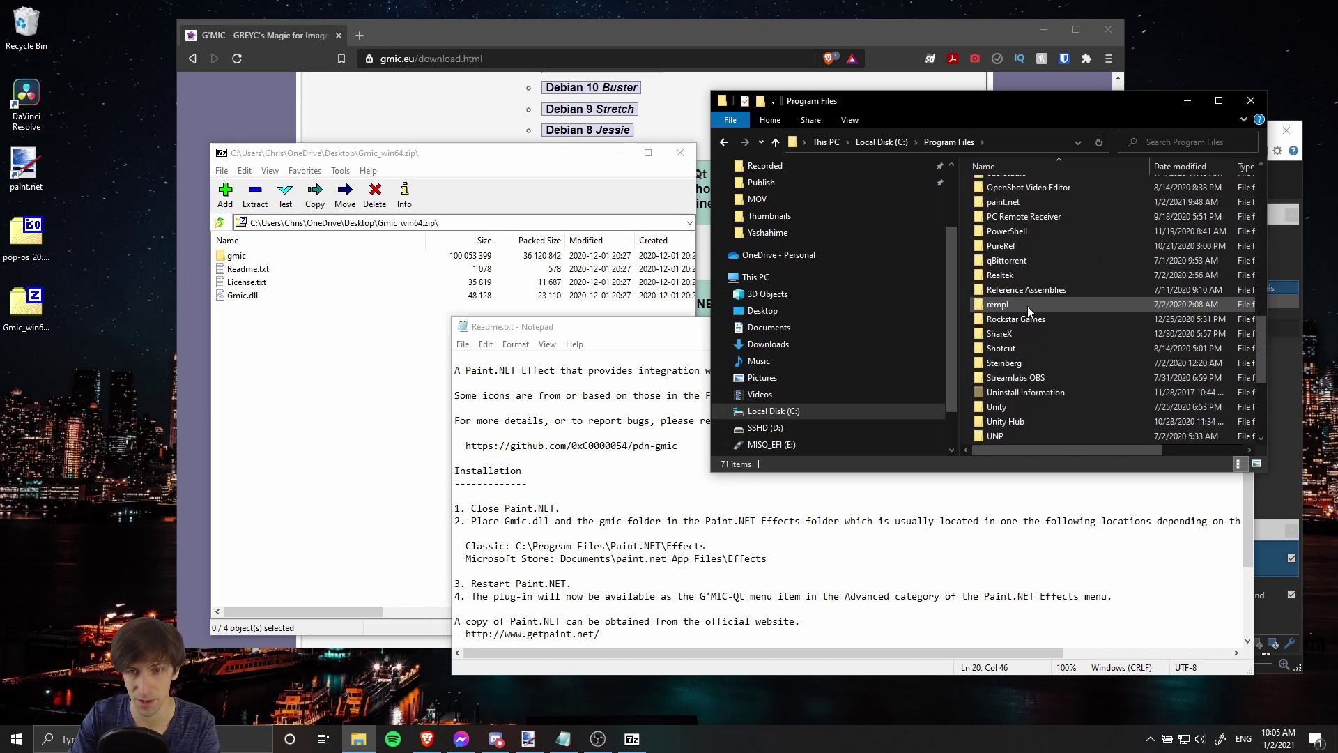
pyautogui.scroll(-2, 1025, 251)
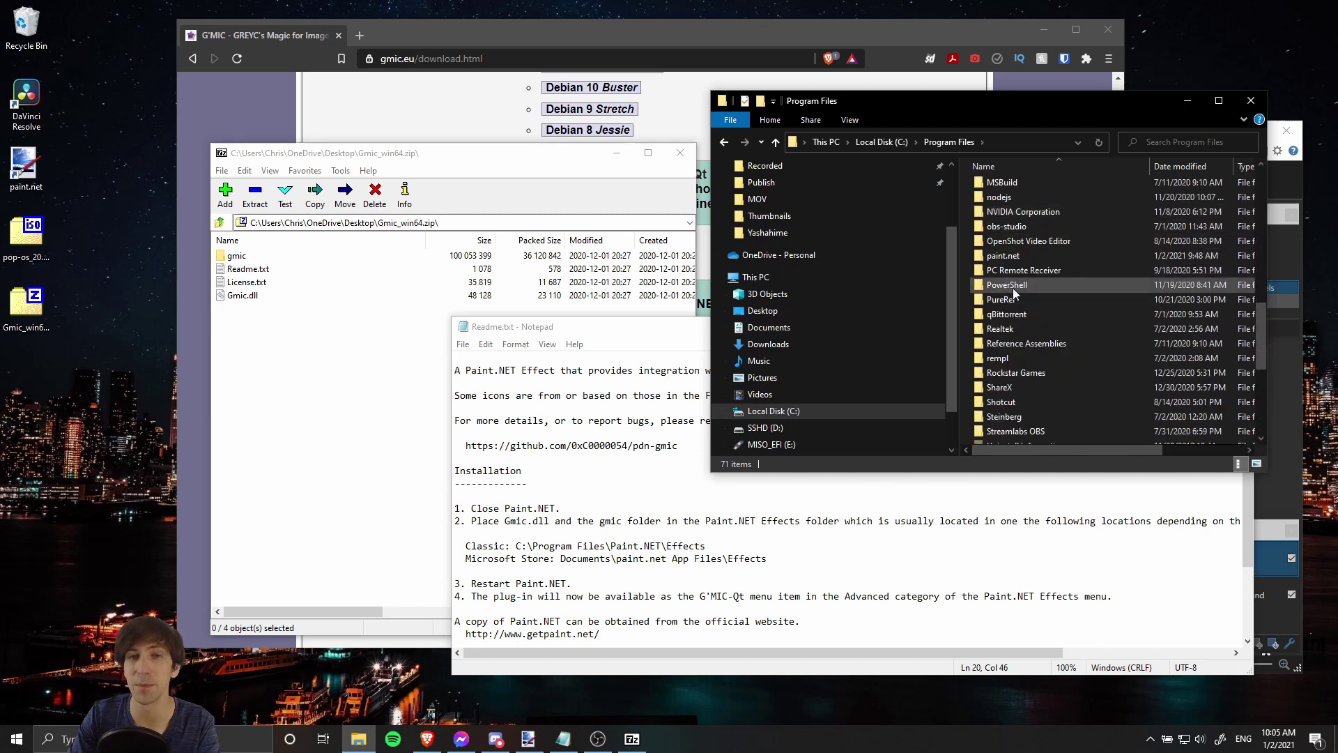
pyautogui.doubleClick(1033, 255)
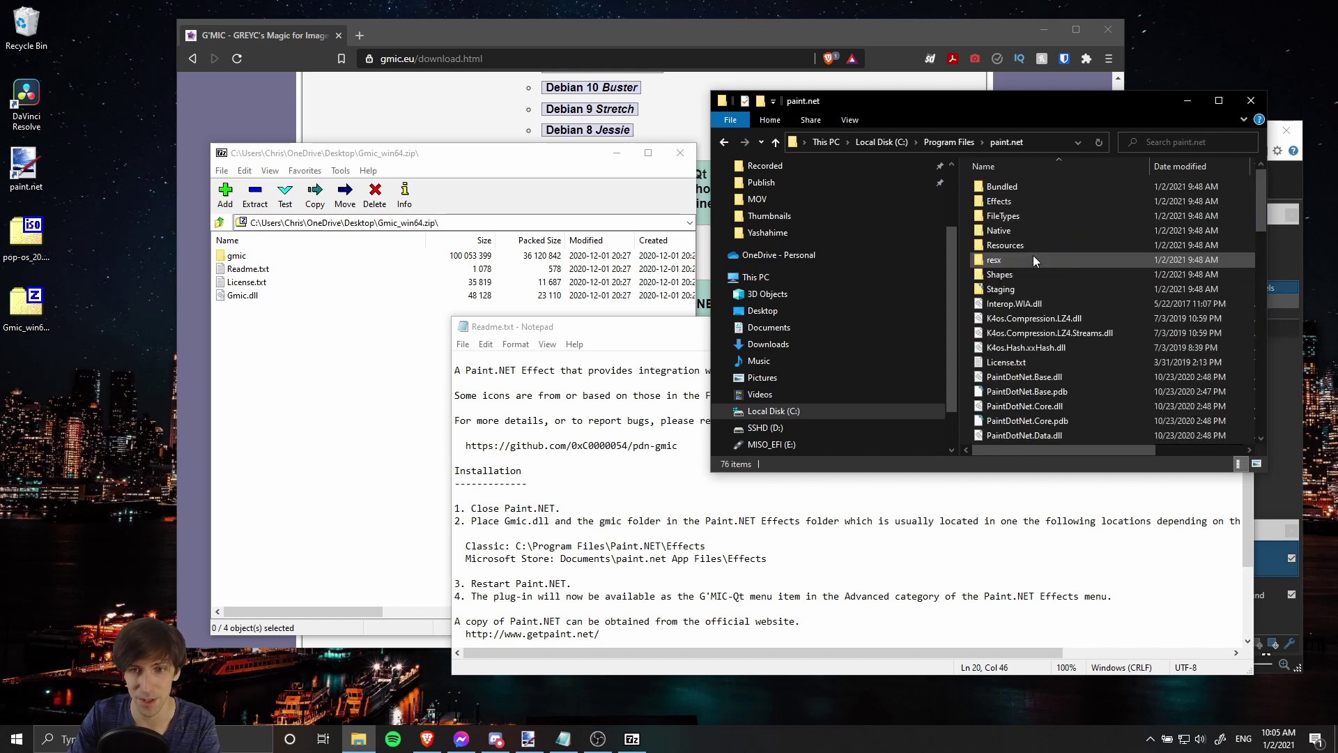
pyautogui.doubleClick(1013, 203)
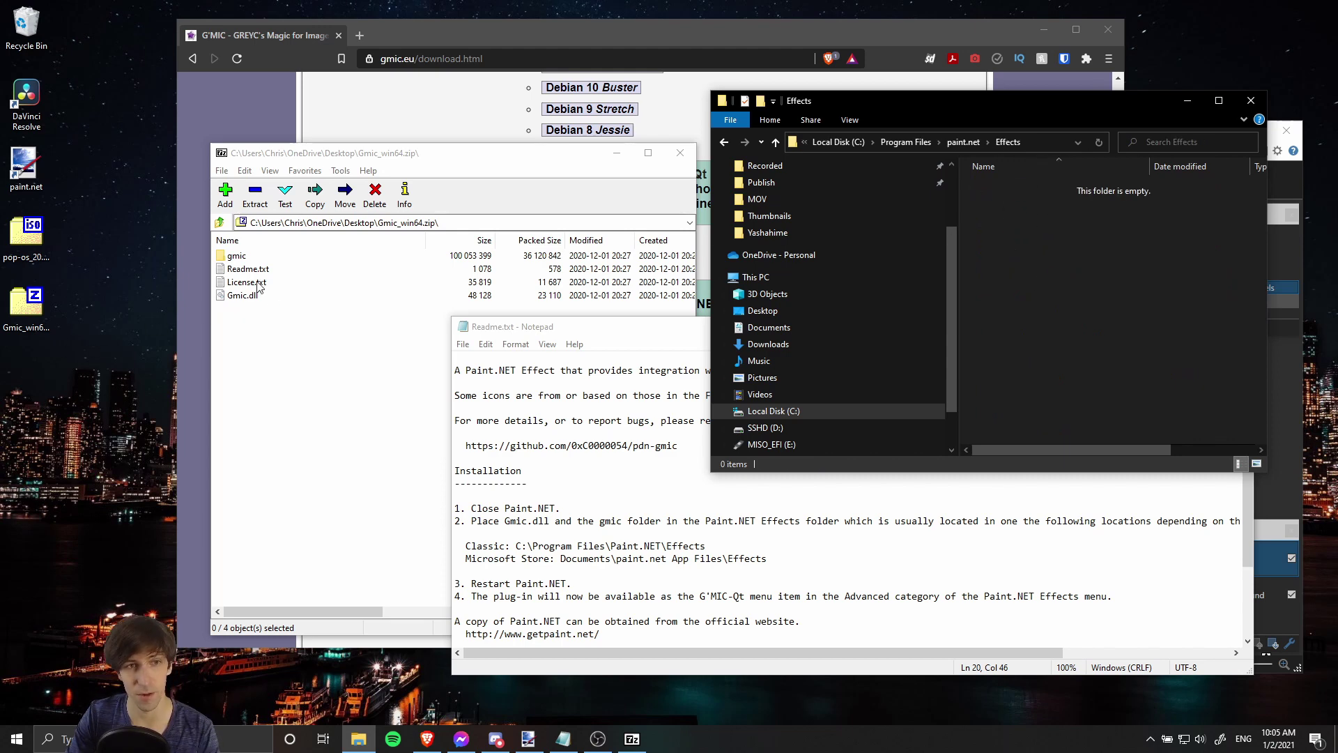
# - Copy Gmic.dll and the gmic folder from the archive into Effects, approving administrator access
pyautogui.moveTo(341, 154); pyautogui.dragTo(288, 120)
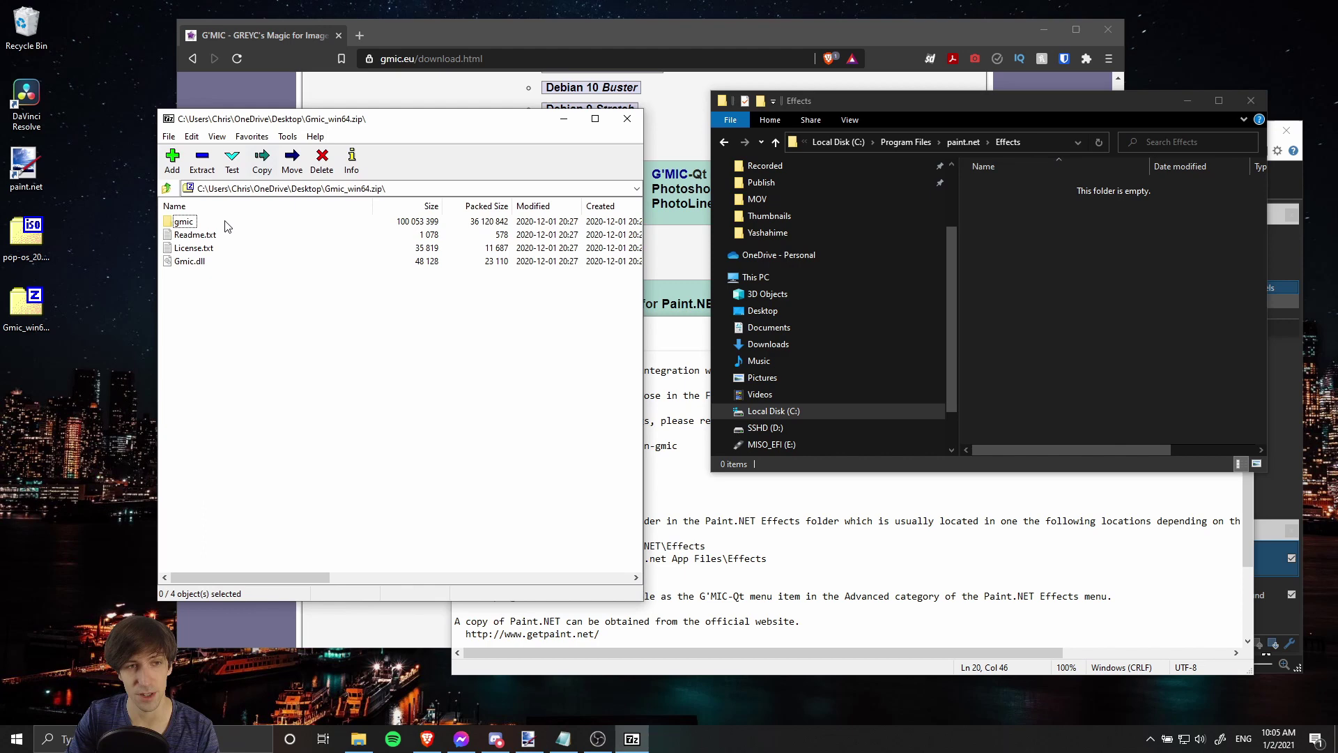
pyautogui.click(201, 261)
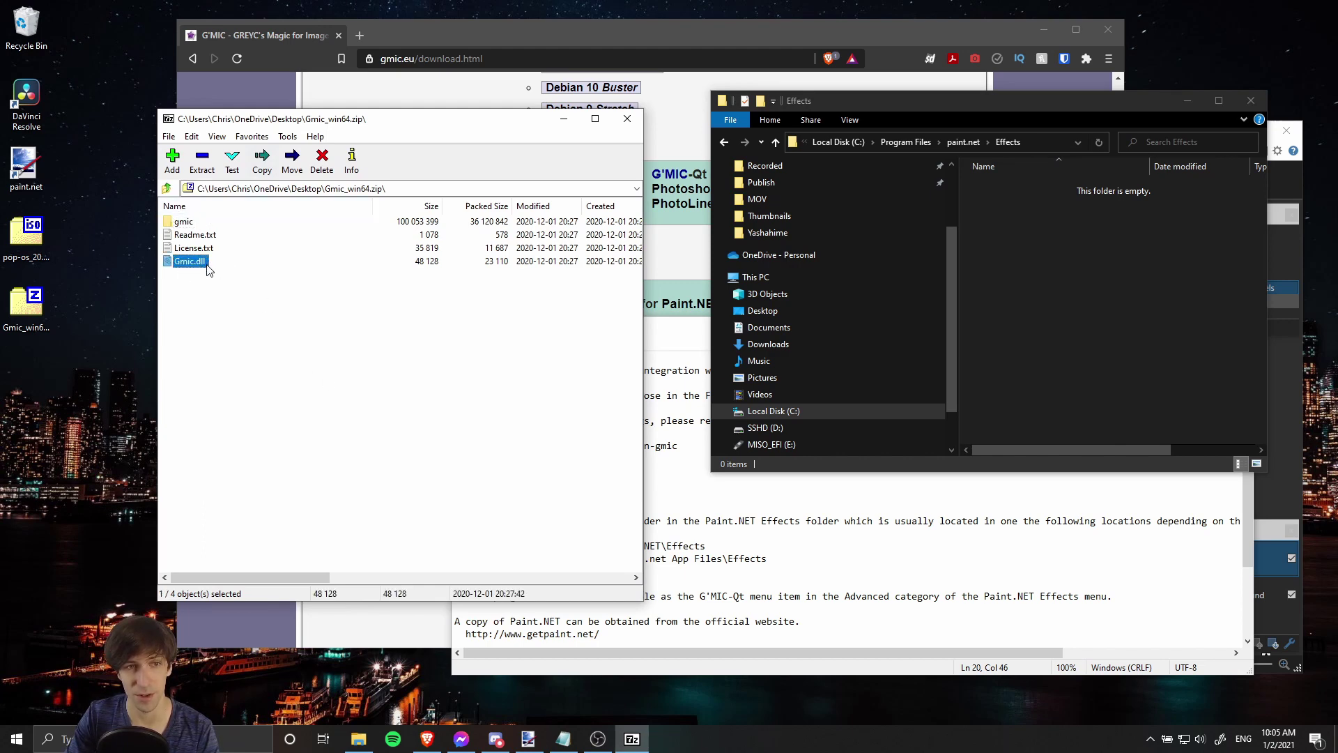
pyautogui.moveTo(202, 264); pyautogui.dragTo(1062, 252)
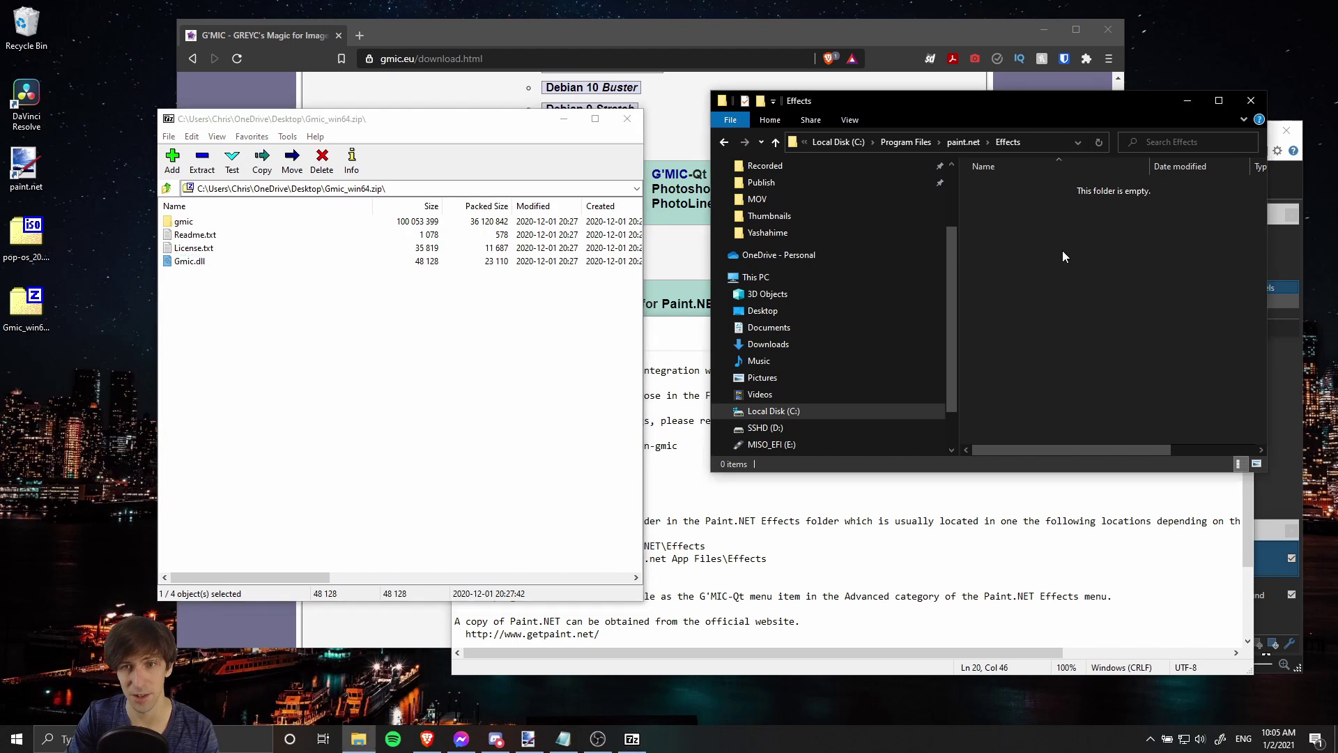
pyautogui.click(303, 278)
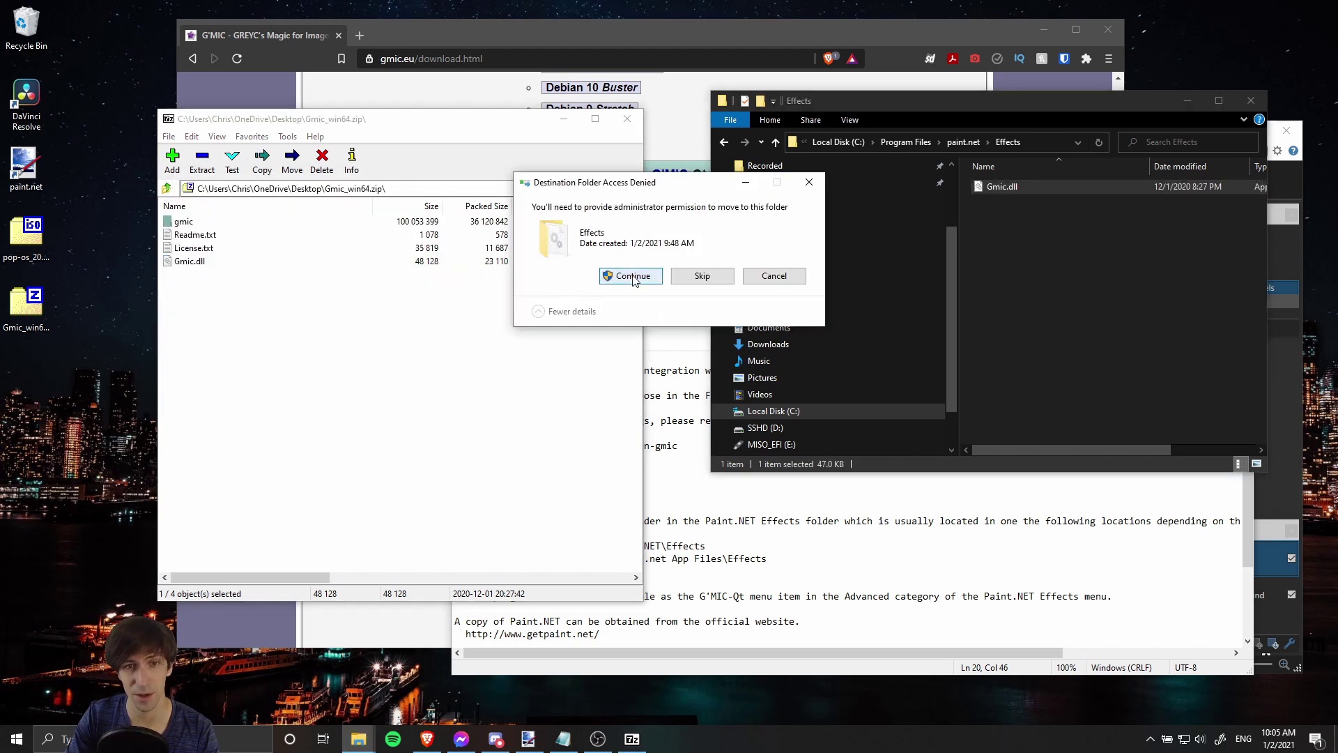
pyautogui.click(632, 276)
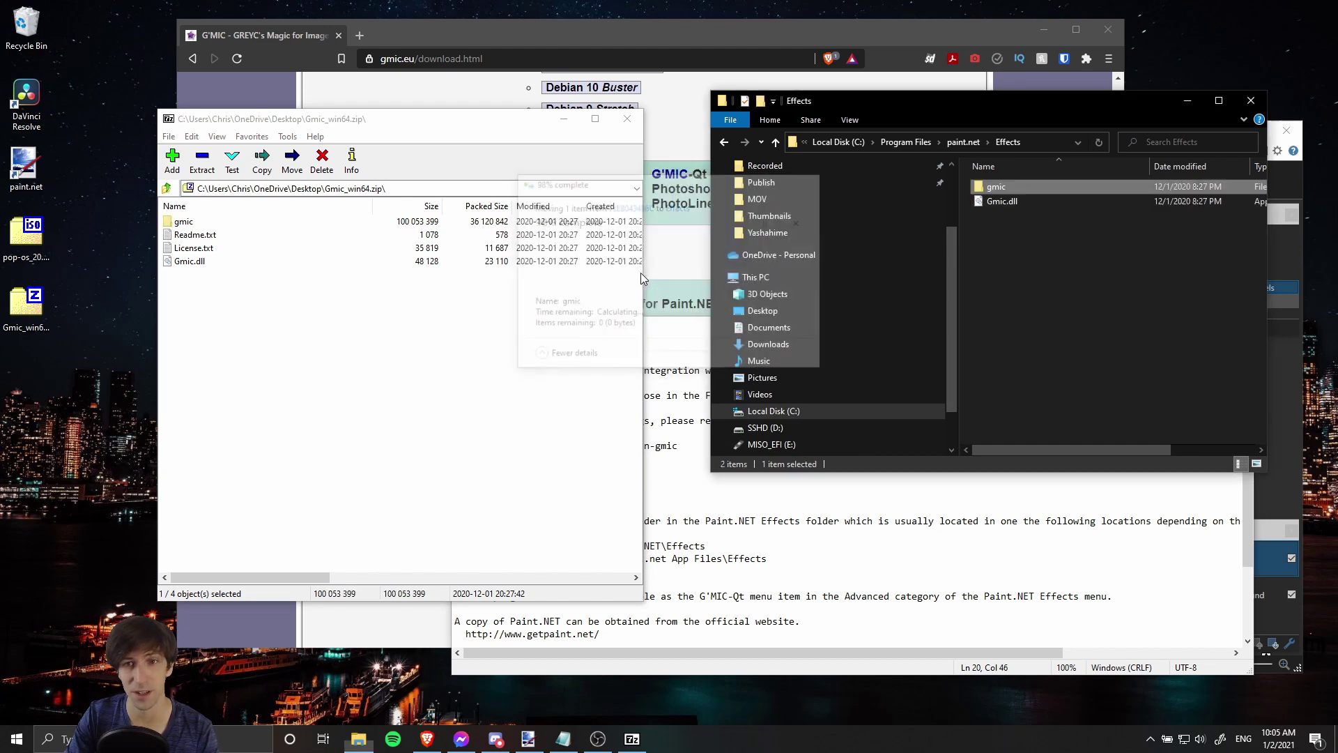
pyautogui.click(537, 743)
# - Restart paint.net and launch Effects > Advanced > G'MIC-Qt to confirm the plugin loads
pyautogui.moveTo(959, 162); pyautogui.dragTo(743, 172)
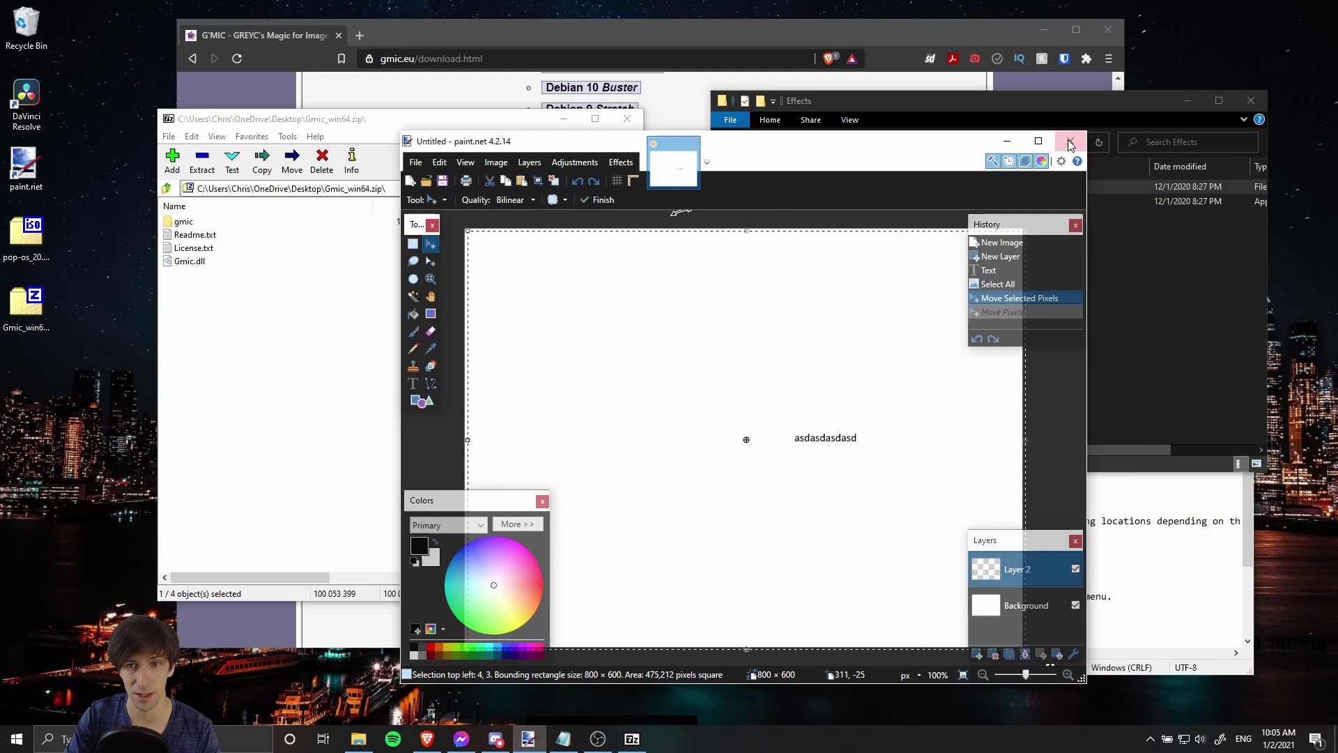
pyautogui.click(1071, 144)
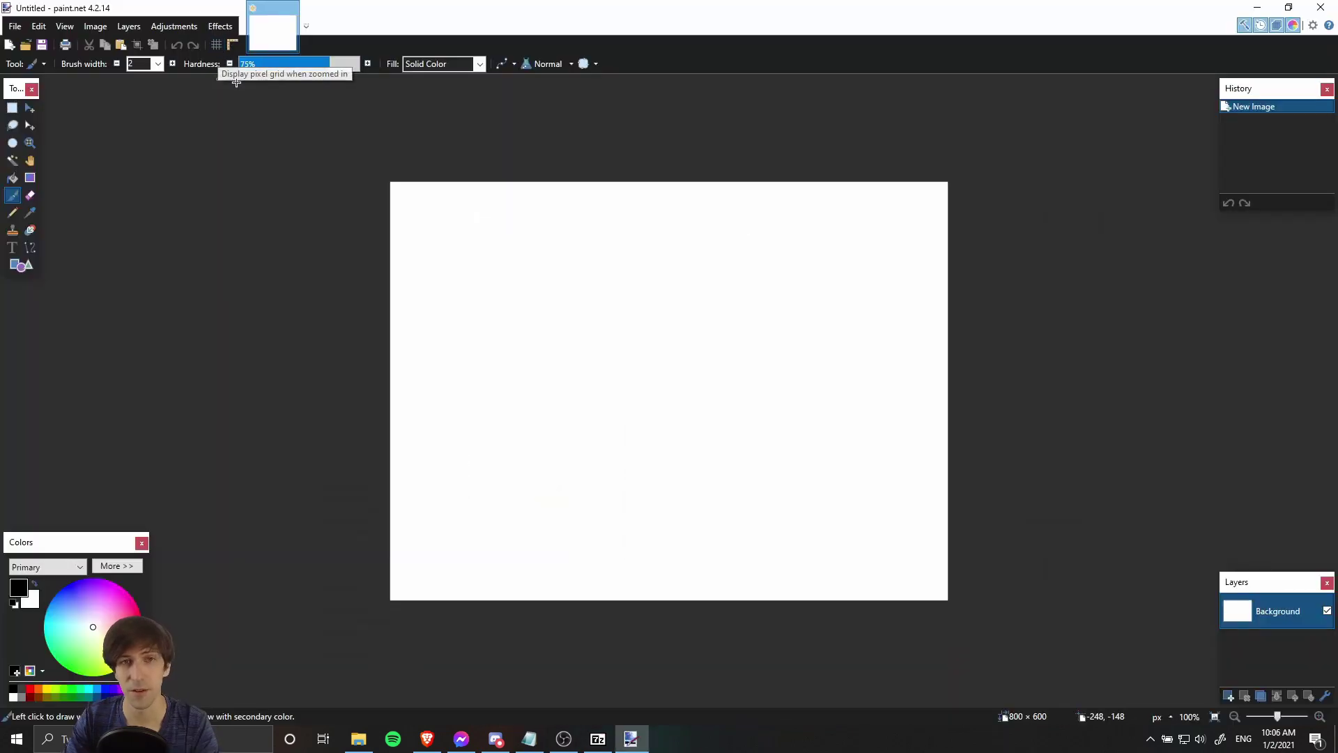
pyautogui.click(221, 27)
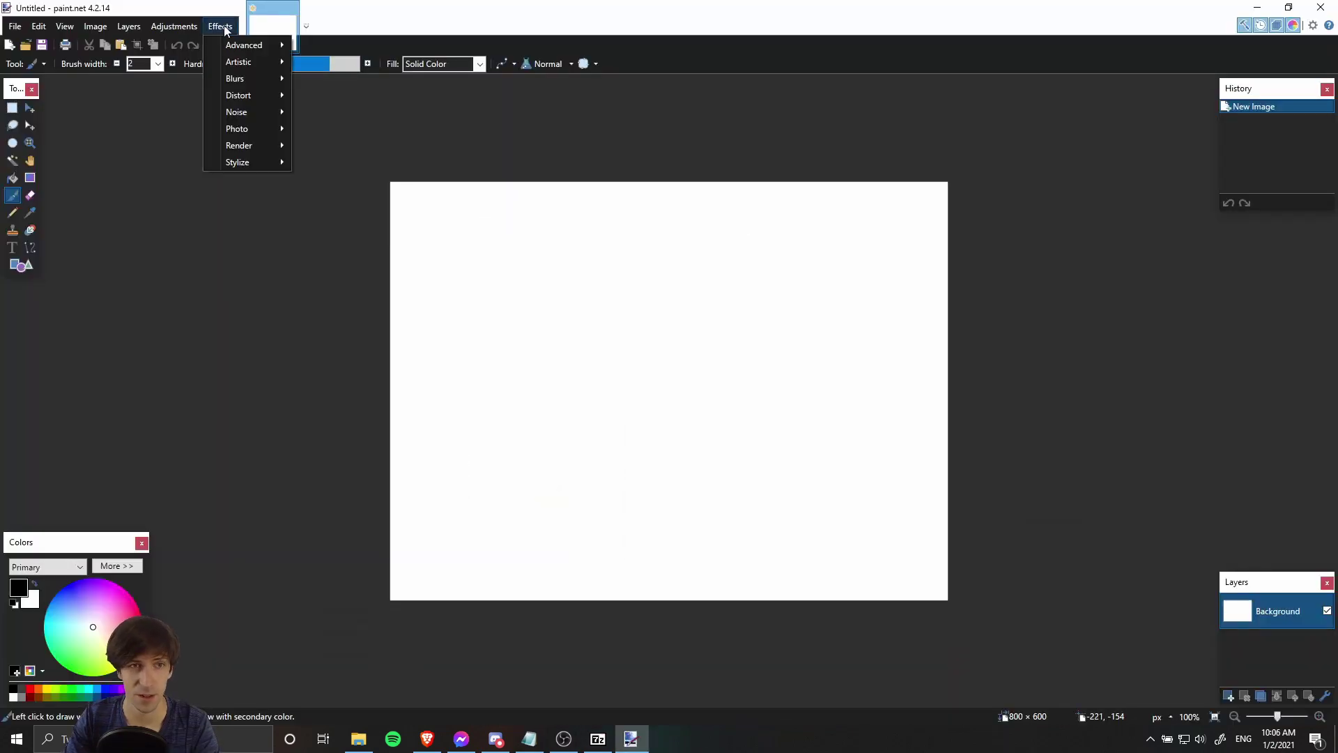
pyautogui.moveTo(231, 49)
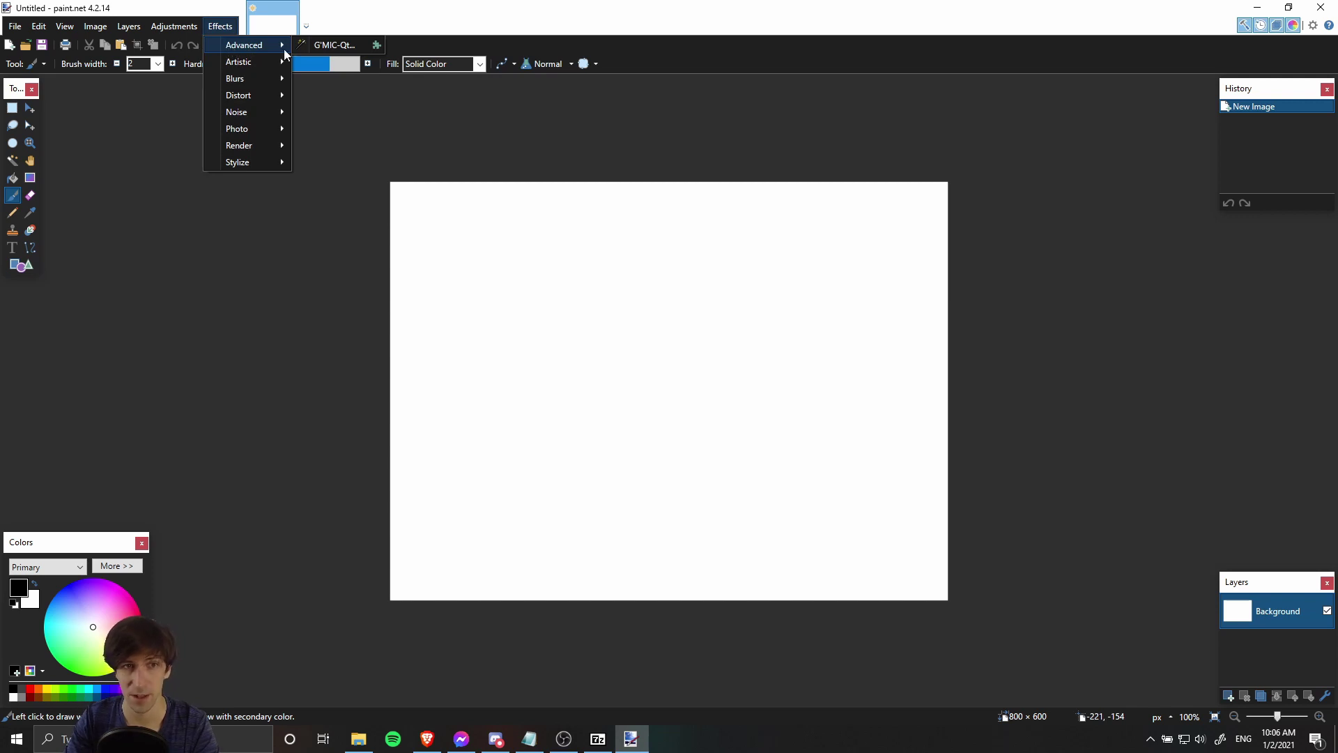
pyautogui.click(345, 43)
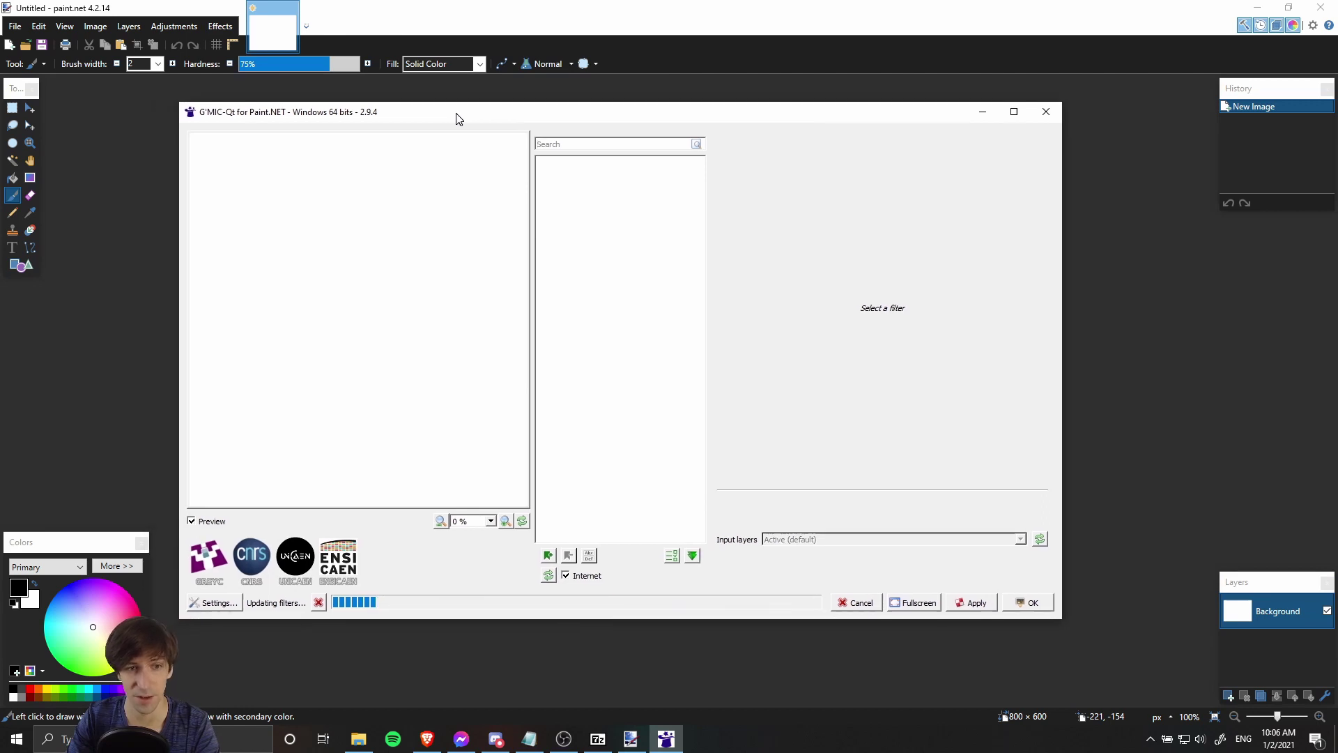
pyautogui.moveTo(459, 118); pyautogui.dragTo(478, 117)
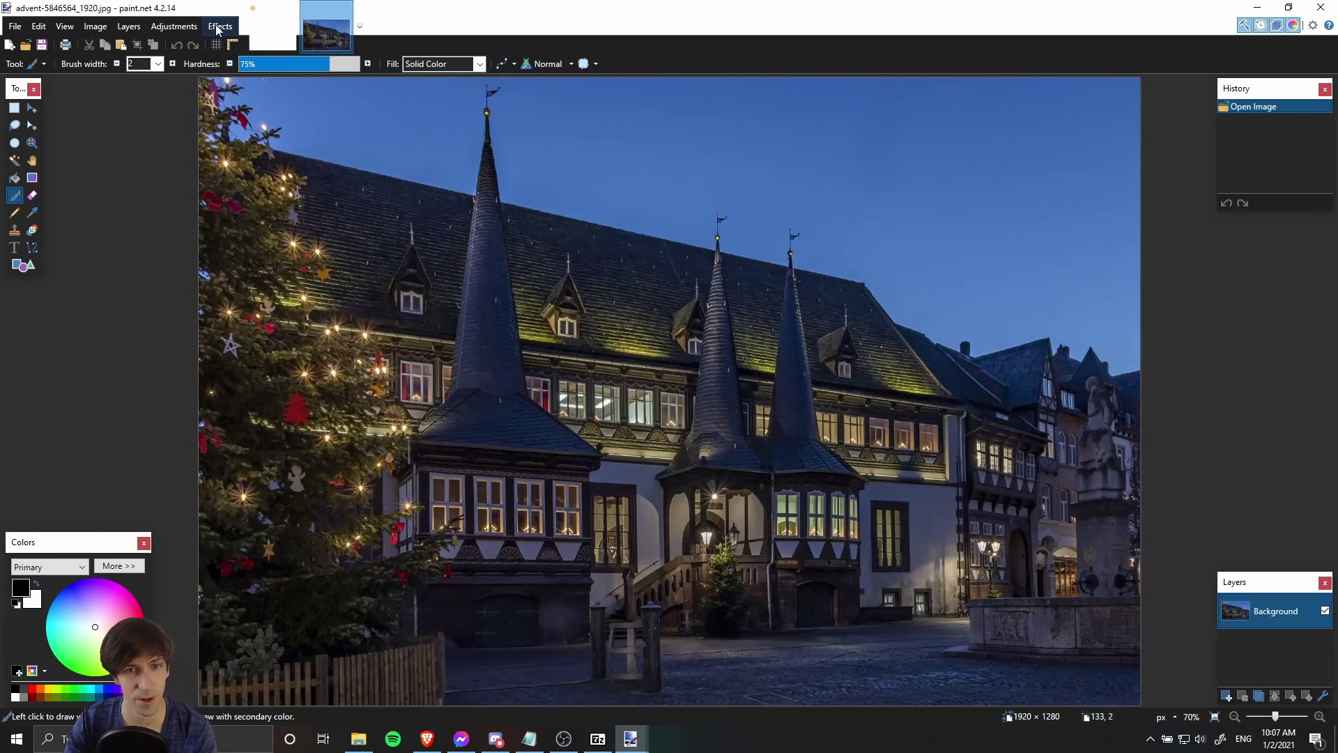
# - Launch G'MIC-Qt on the night photo and preview the Black & White filter
pyautogui.click(219, 28)
pyautogui.moveTo(244, 45)
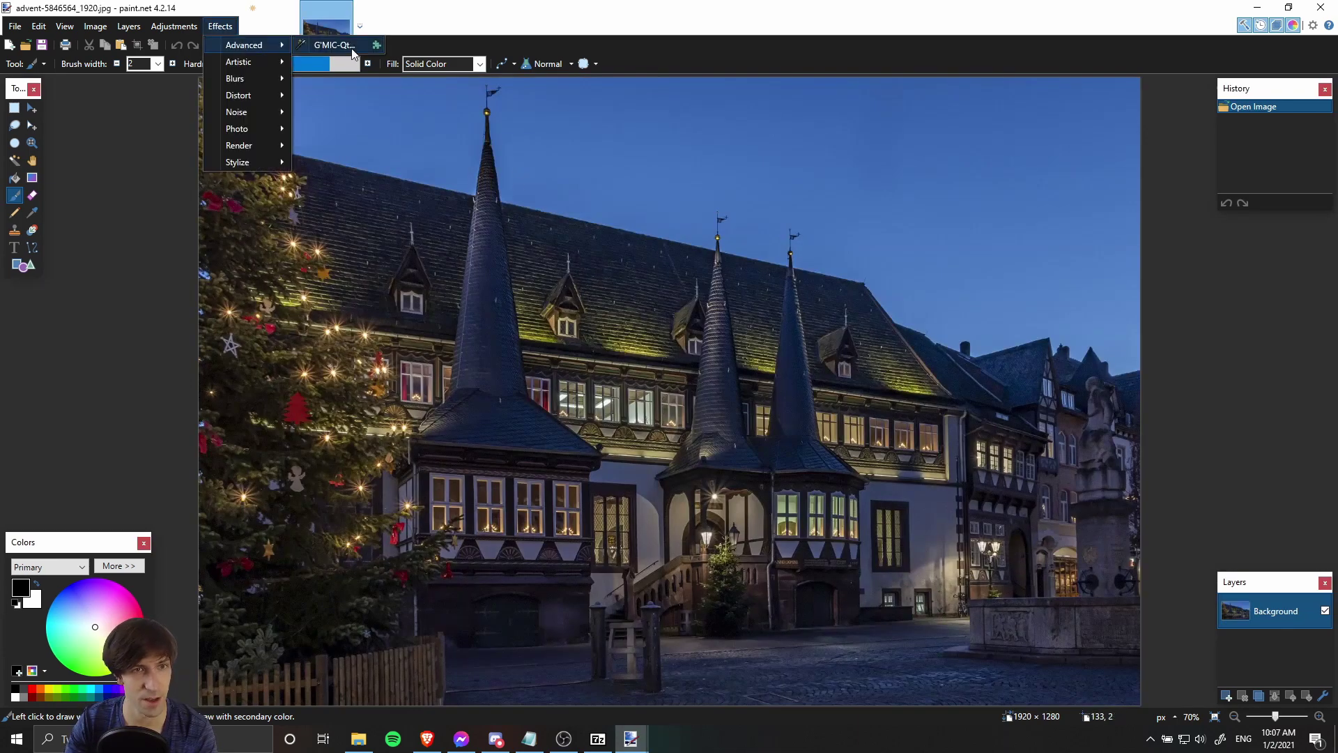
pyautogui.click(353, 50)
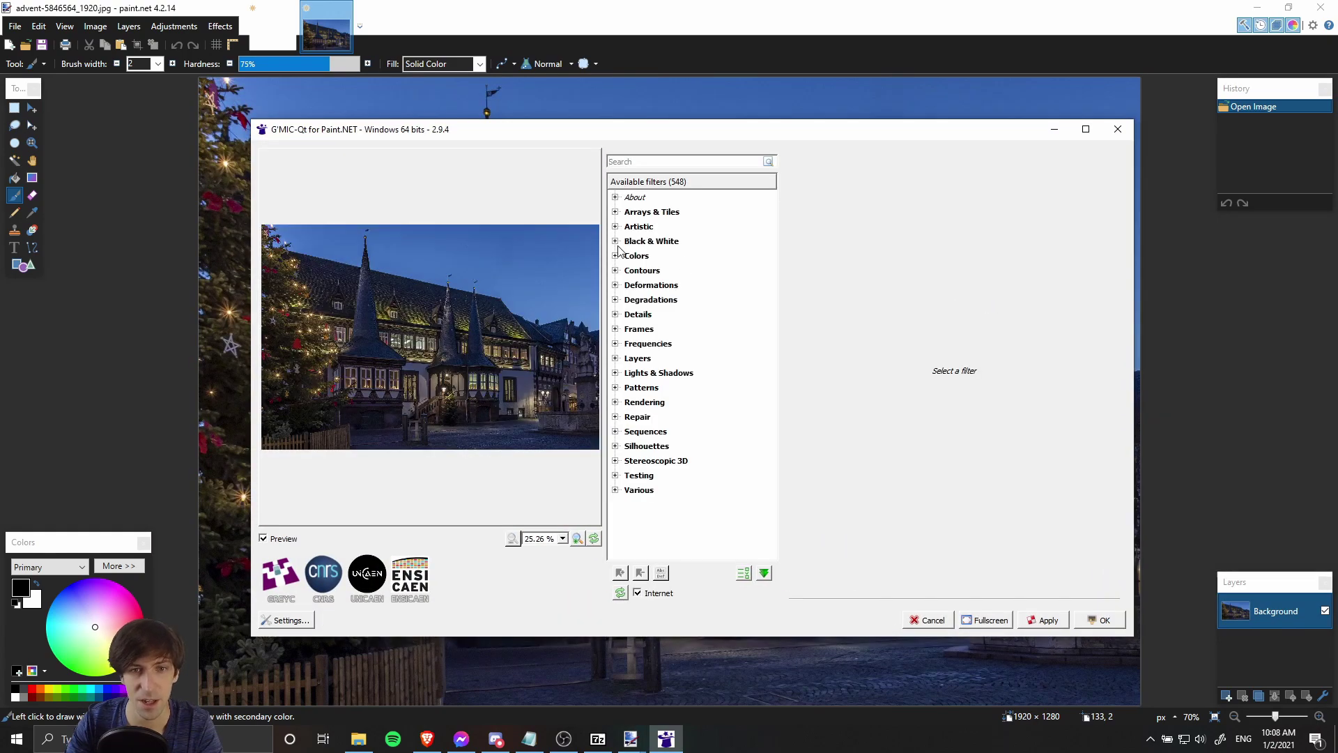
pyautogui.click(616, 242)
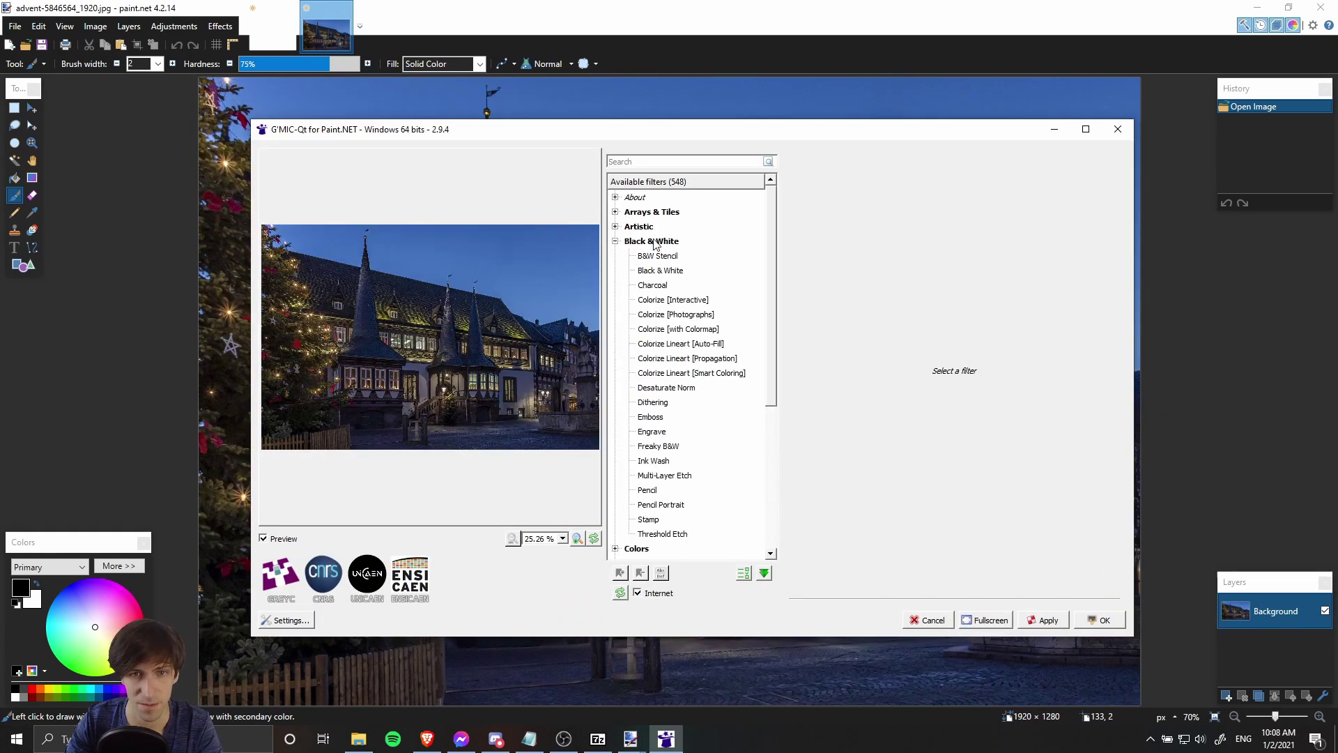
pyautogui.click(668, 271)
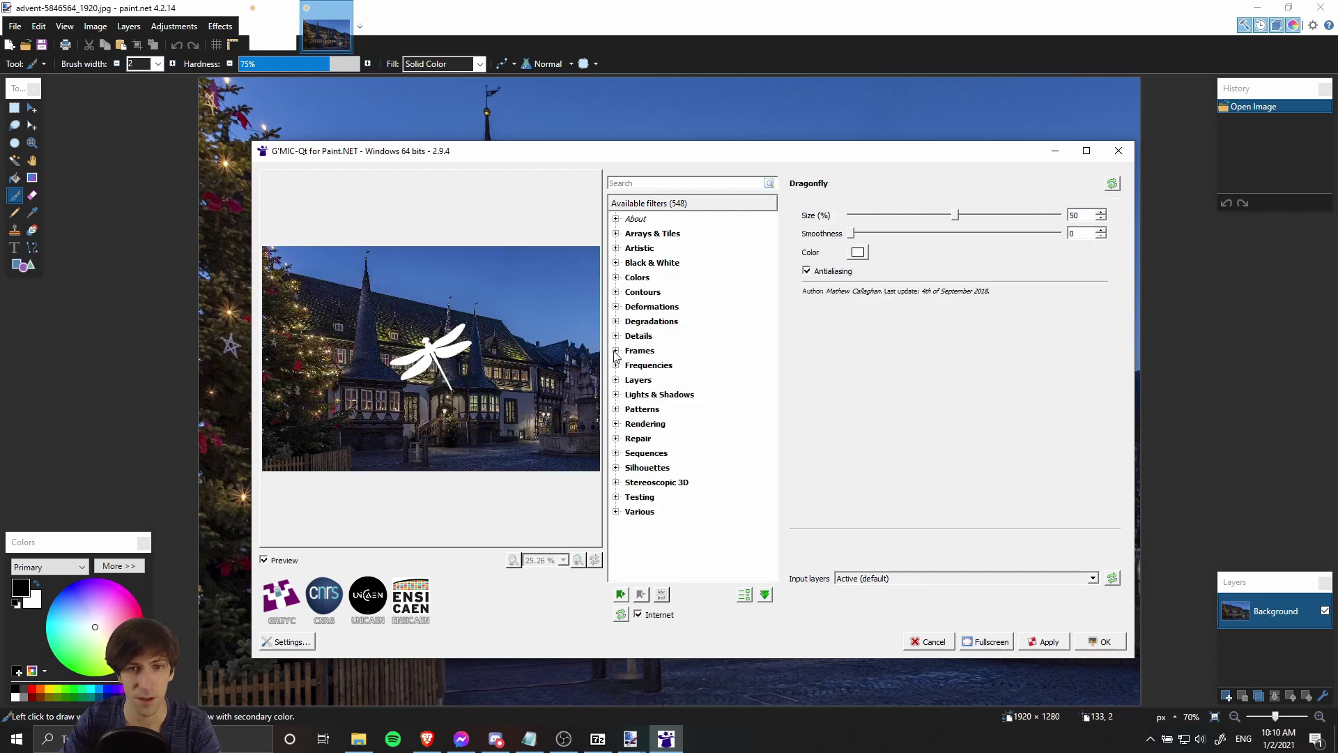
# - Preview the Frames > Vignette filter with strength about 114 and maximum radius 78.5
pyautogui.click(616, 352)
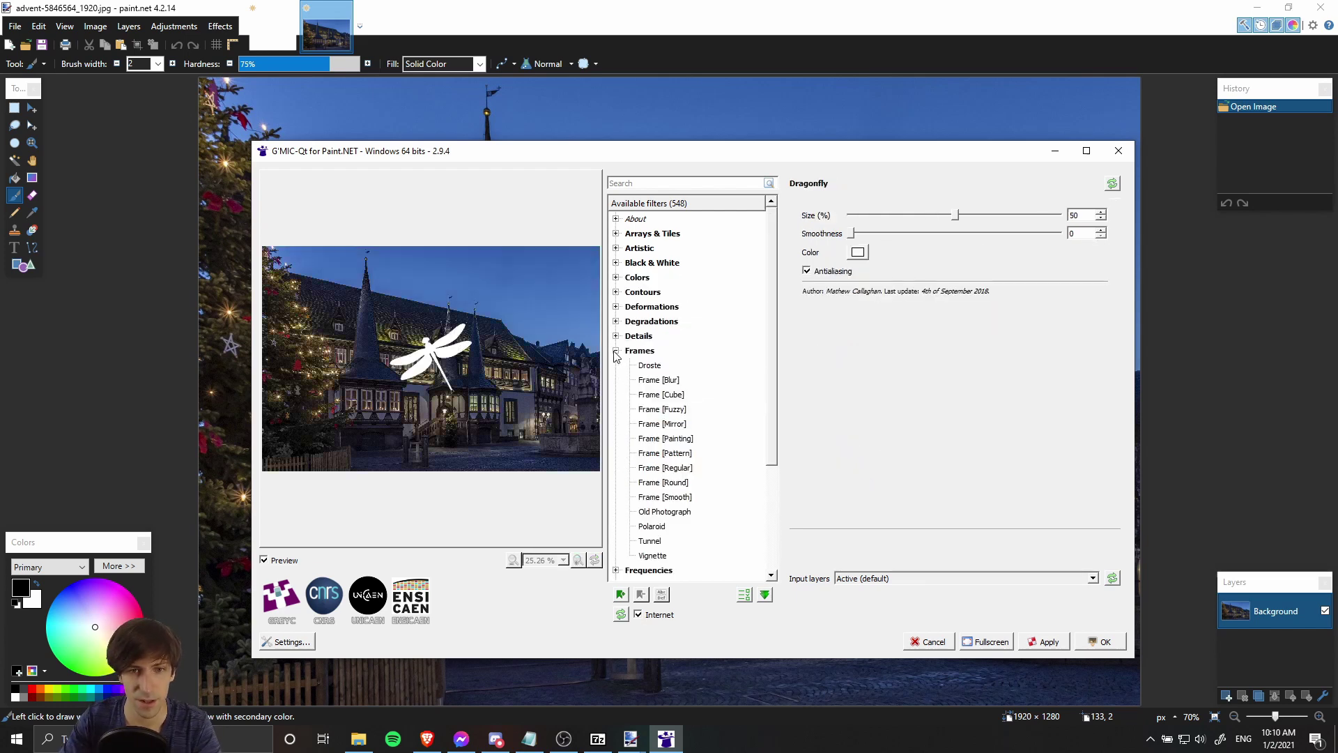
pyautogui.scroll(-1, 652, 464)
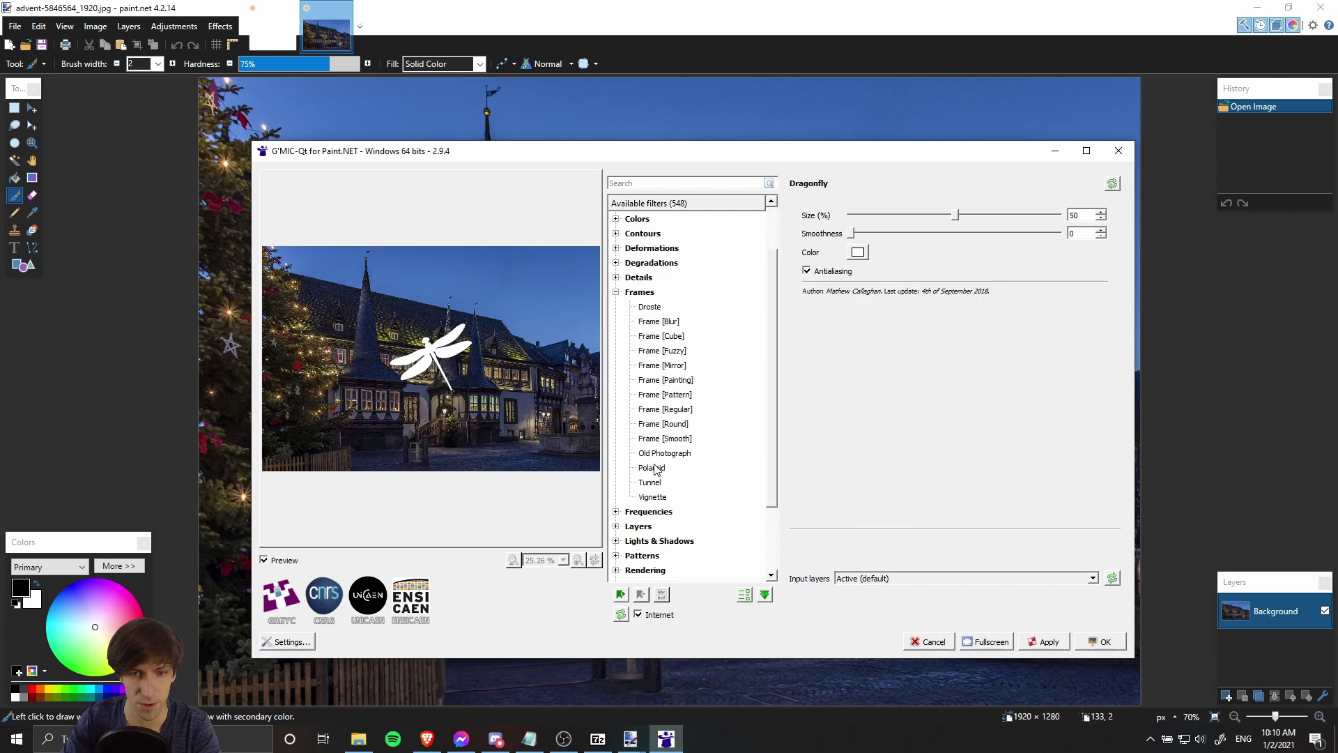
pyautogui.click(659, 498)
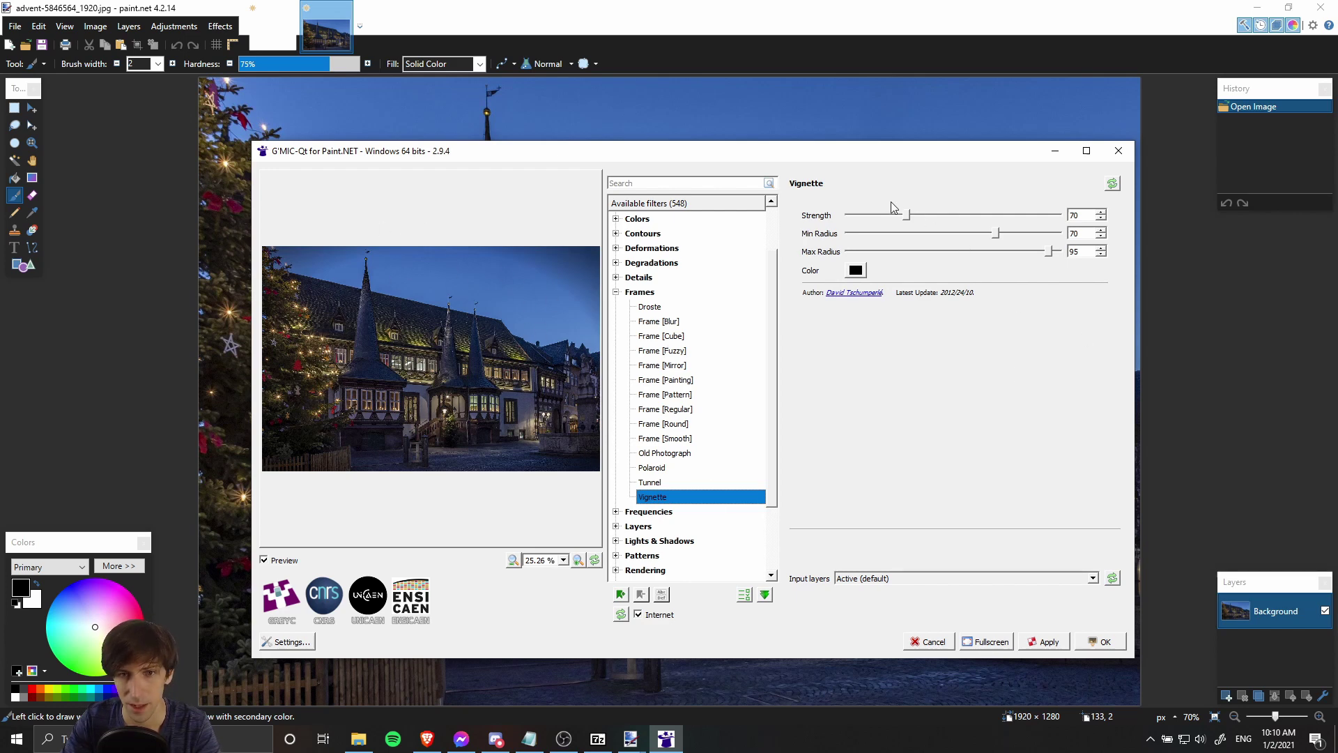
pyautogui.moveTo(909, 221); pyautogui.dragTo(979, 240)
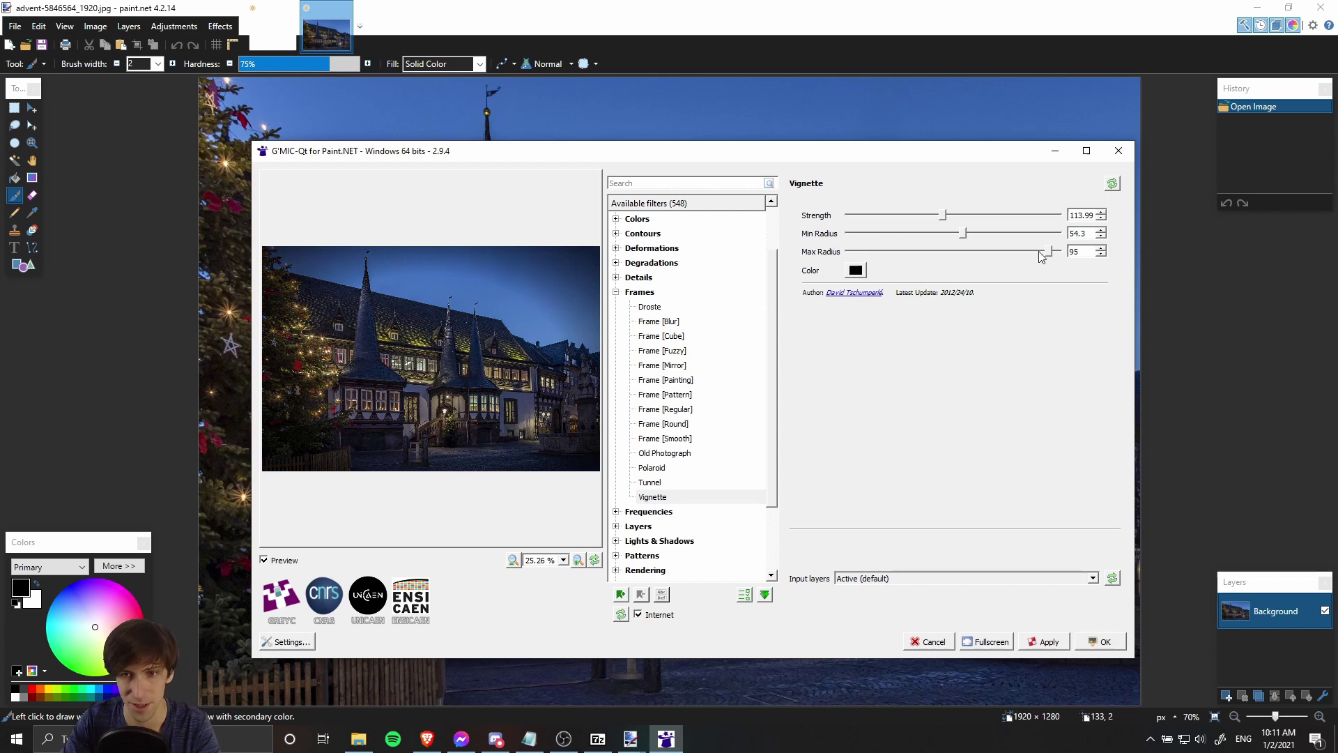
pyautogui.moveTo(1049, 251); pyautogui.dragTo(1015, 252)
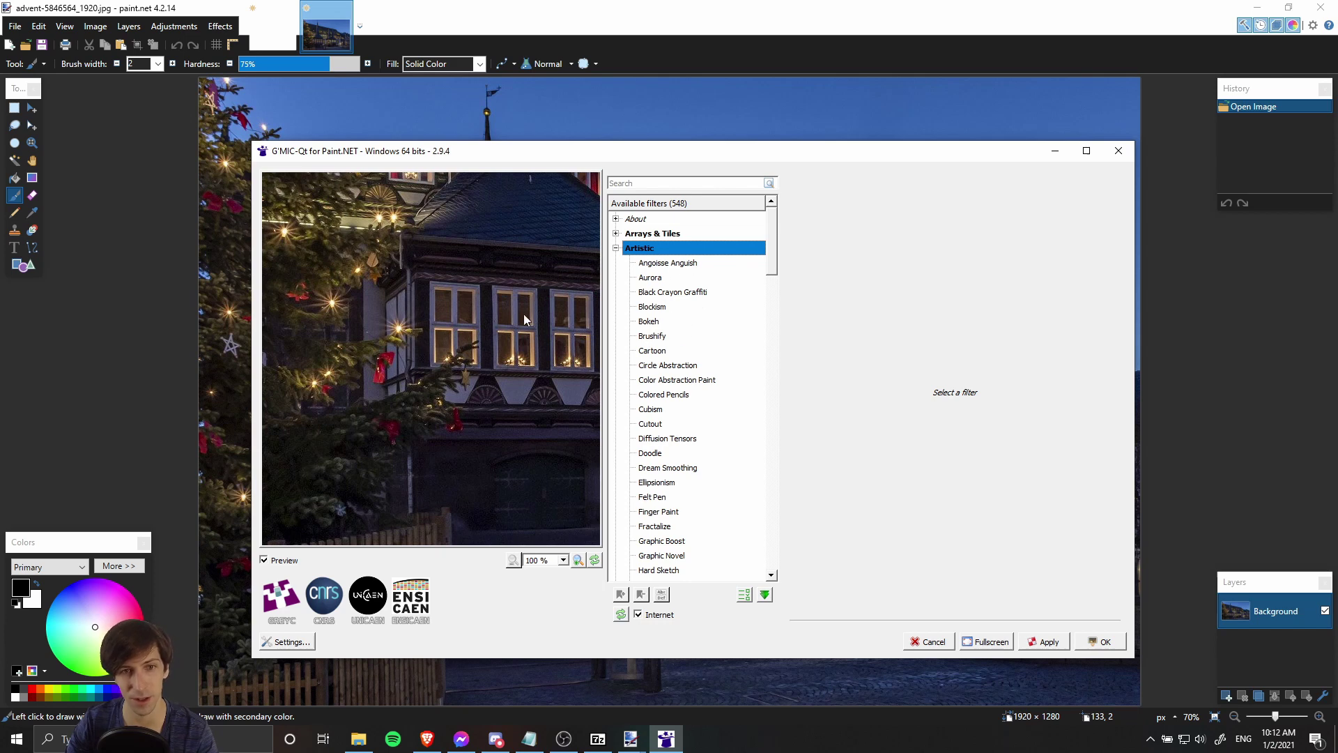
# - Select the Artistic > Brushify filter and set its brush shape to Diamond
pyautogui.moveTo(527, 345); pyautogui.dragTo(495, 343)
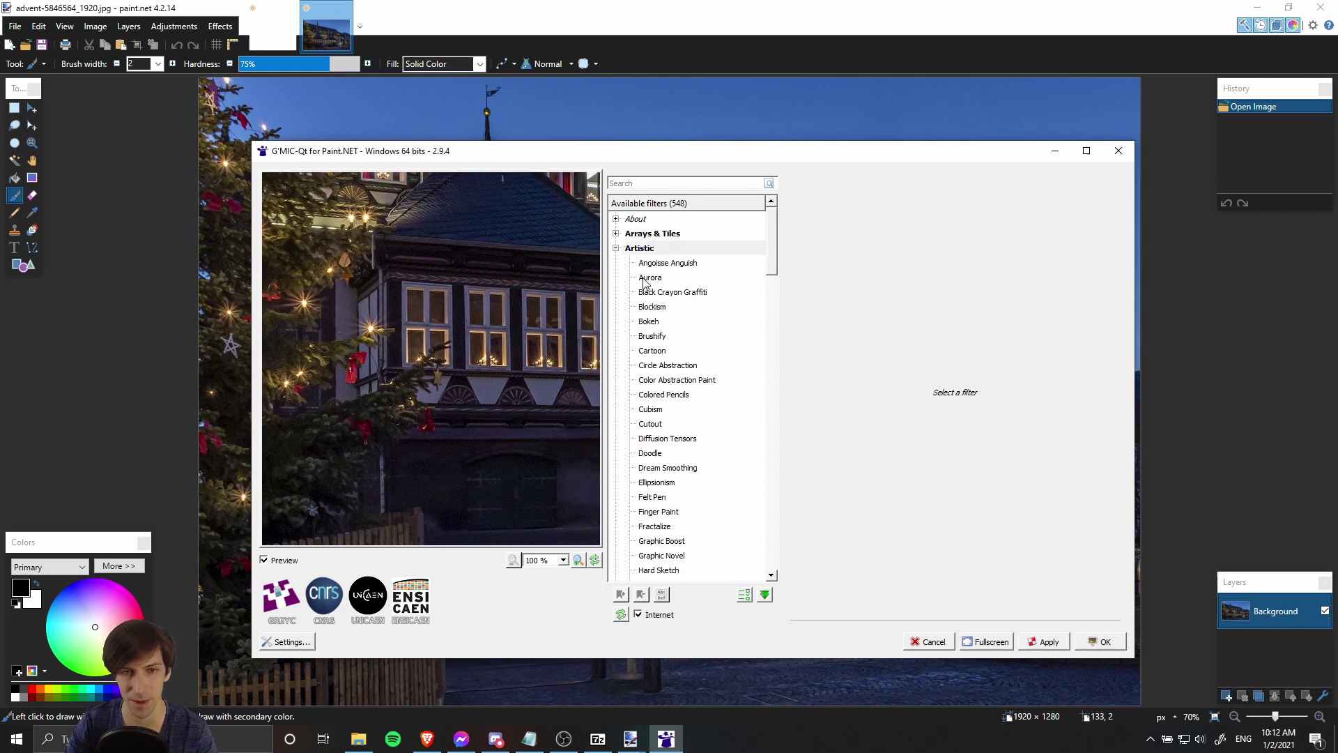
pyautogui.click(681, 339)
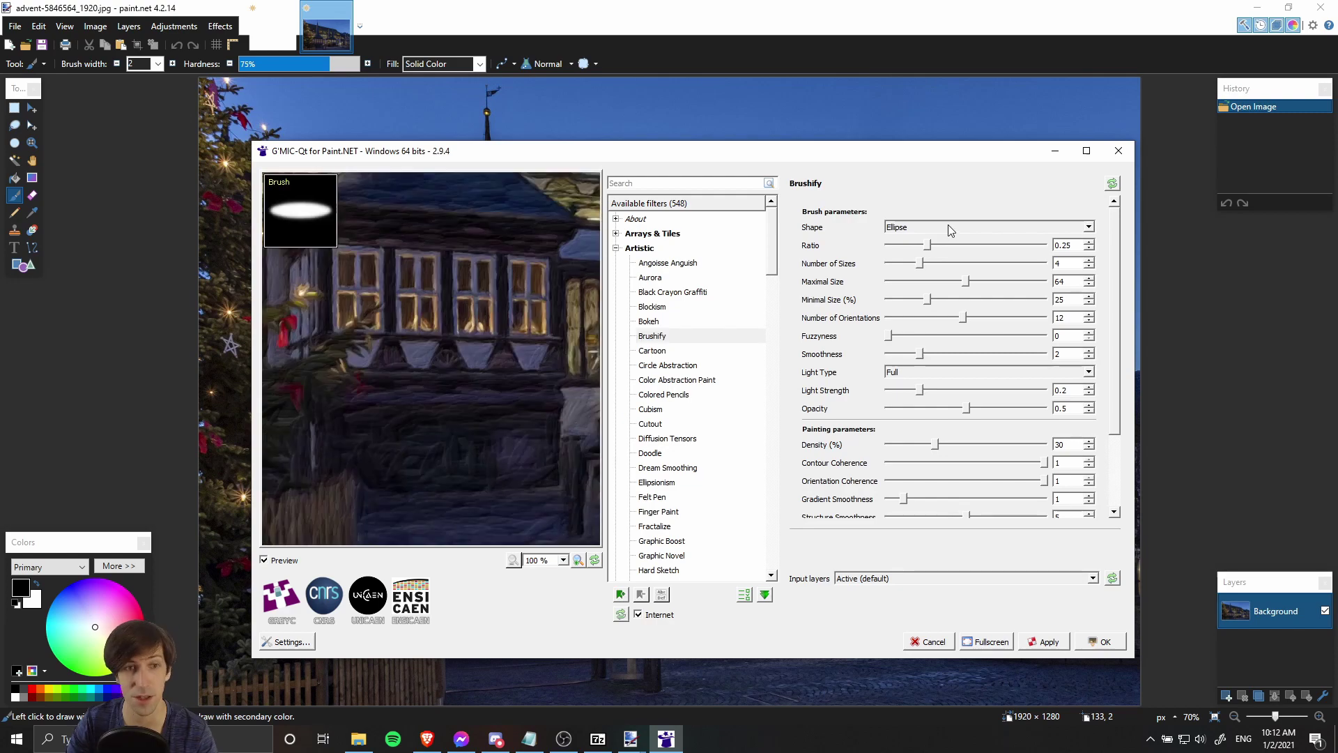
pyautogui.click(948, 225)
pyautogui.click(951, 267)
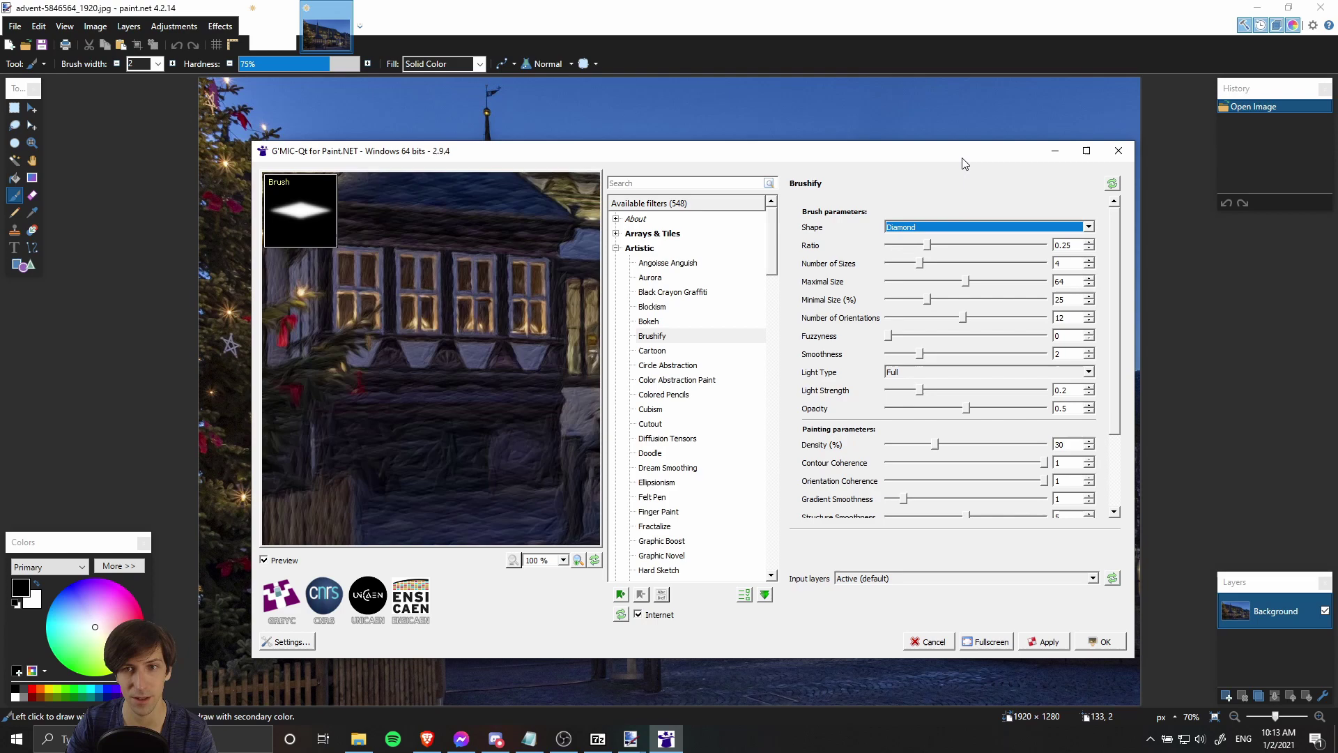
# - Apply Brushify to the photo and close G'MIC-Qt
pyautogui.click(1091, 641)
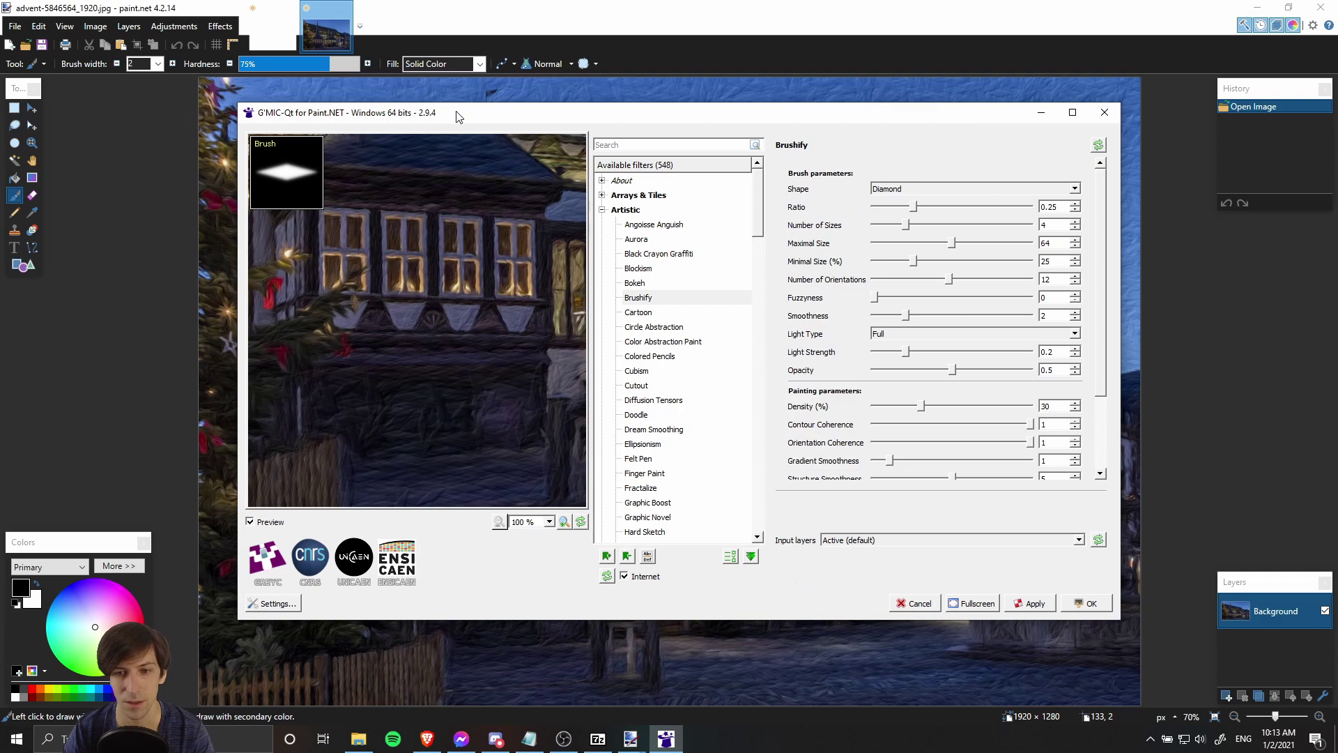
pyautogui.moveTo(472, 152)
pyautogui.mouseDown()
pyautogui.moveTo(607, 647)
pyautogui.moveTo(341, 145)
pyautogui.moveTo(600, 739)
pyautogui.moveTo(475, 729)
pyautogui.moveTo(849, 137)
pyautogui.mouseUp()
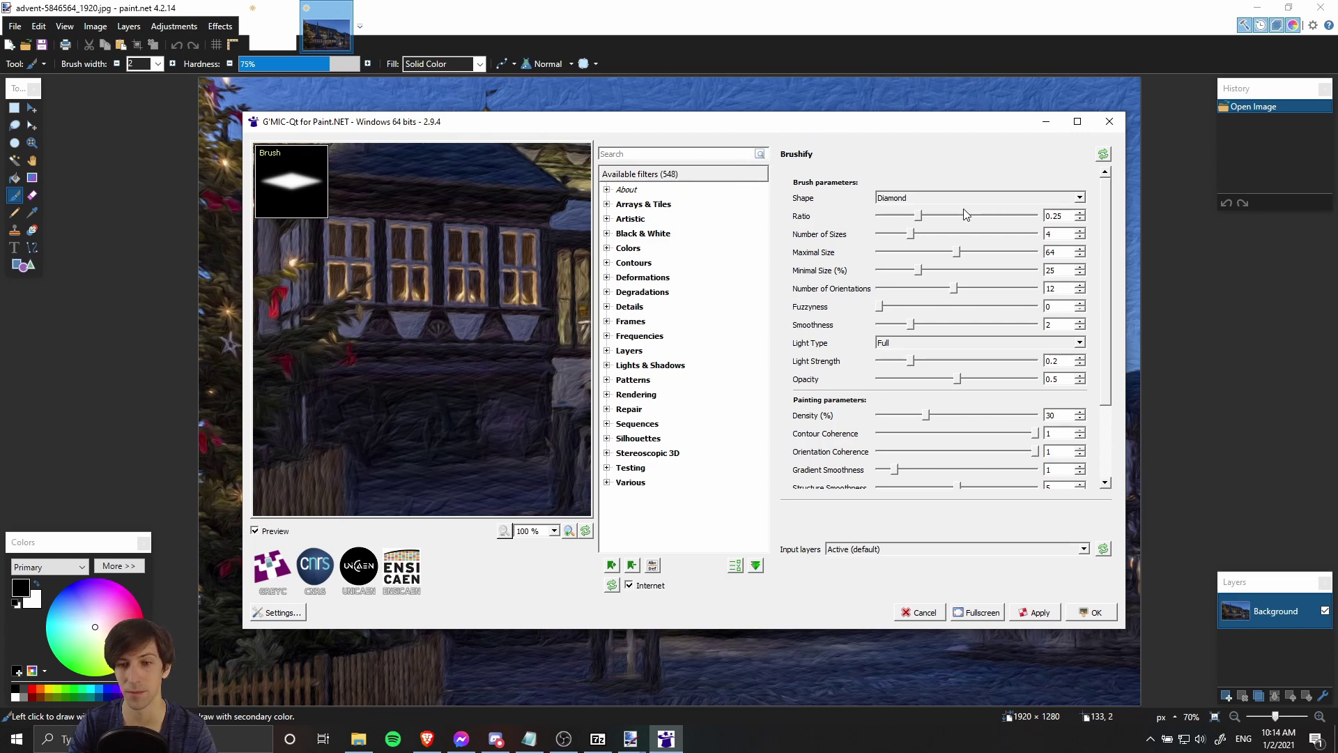
pyautogui.click(1112, 616)
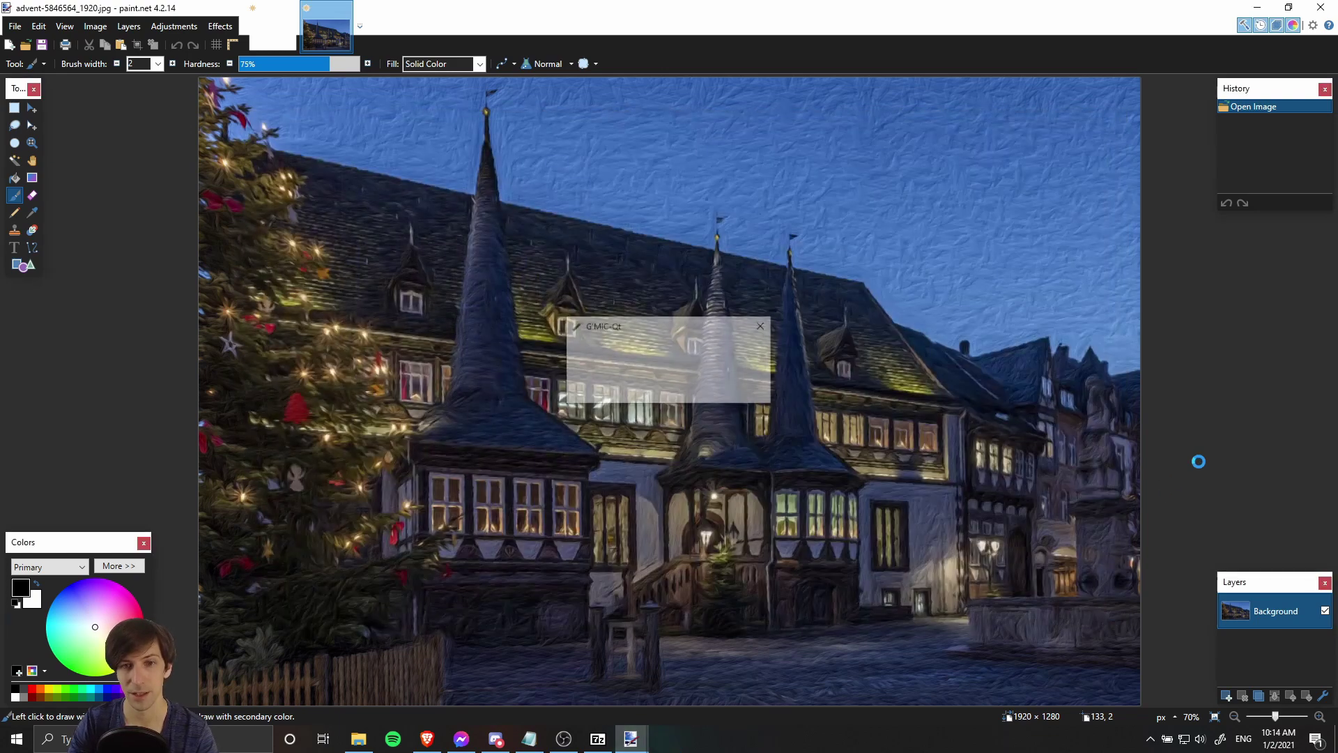